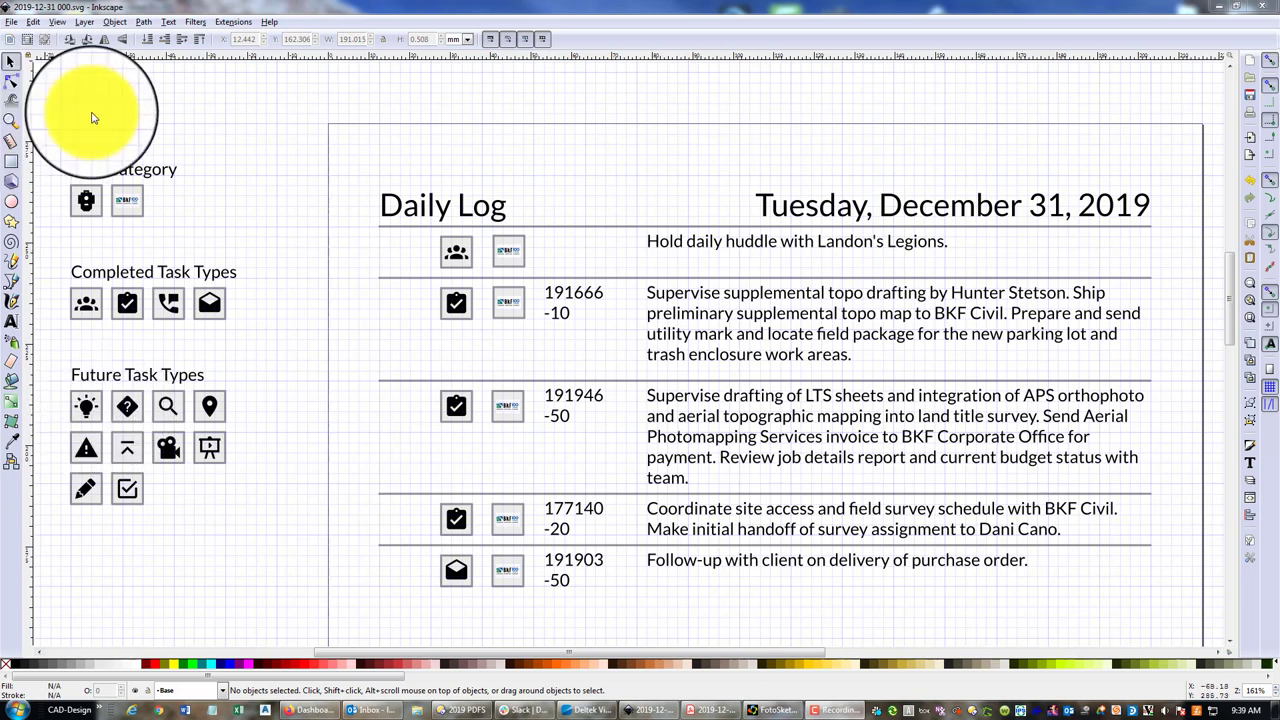
Hide Inkscape, bring the Daily Log PDF forward in Acrobat, then switch to Basecamp's Home page
scroll(673, 193, down, 1)
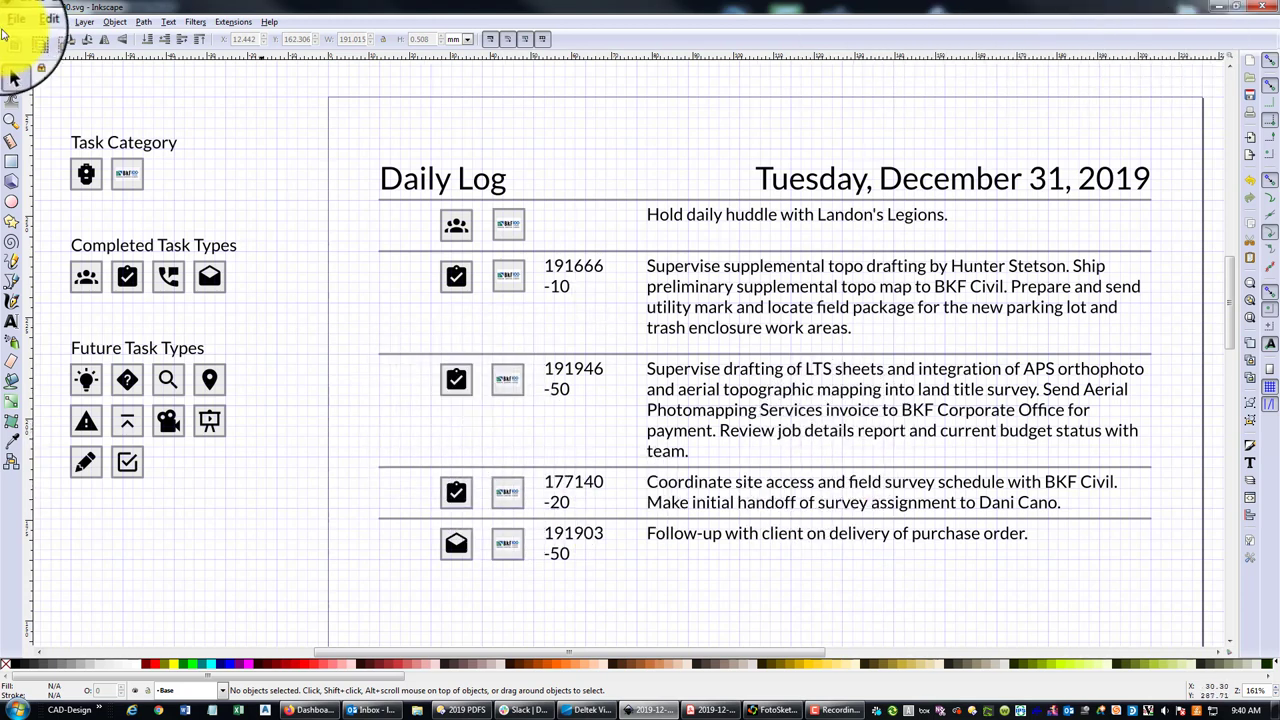
click(1214, 8)
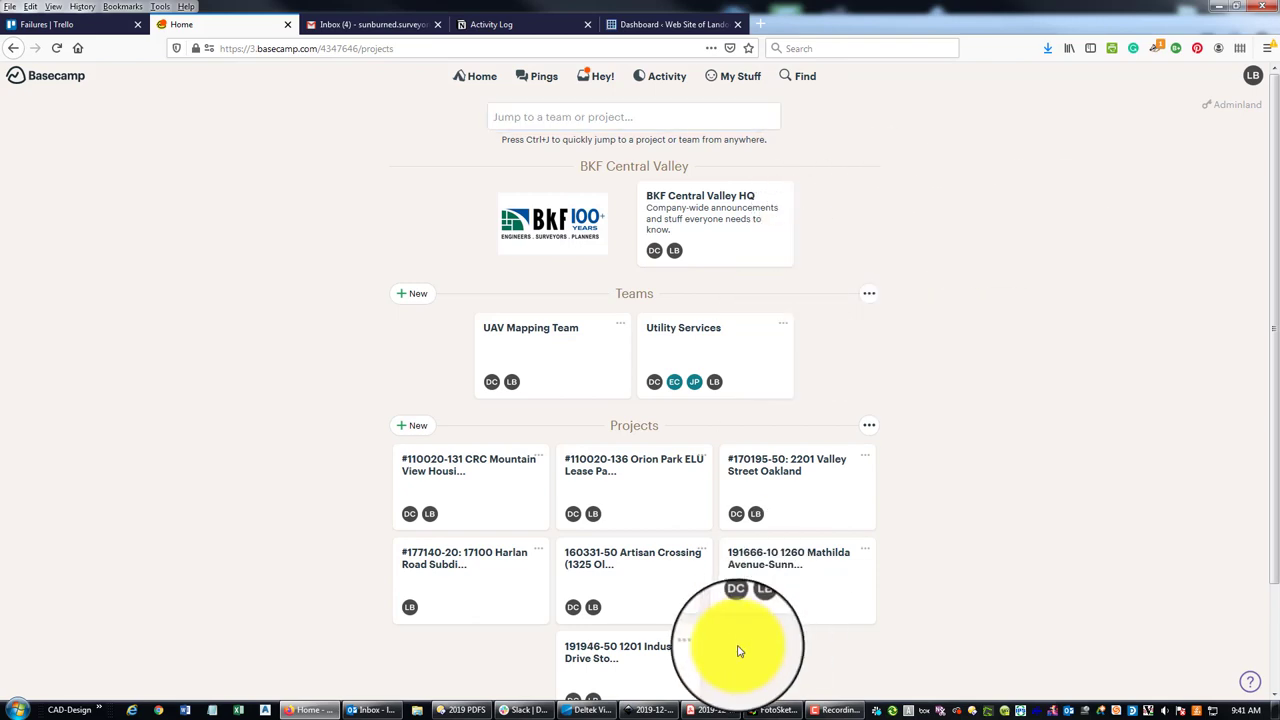
click(705, 709)
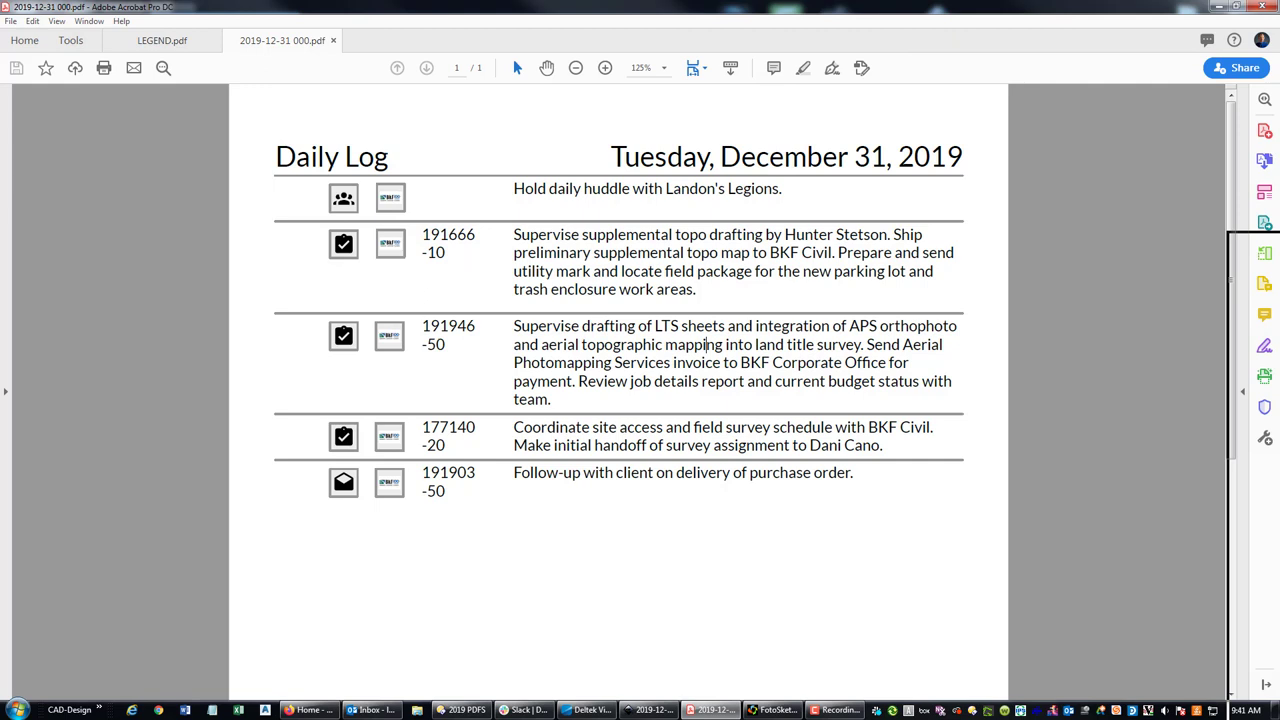
key(alt+Tab)
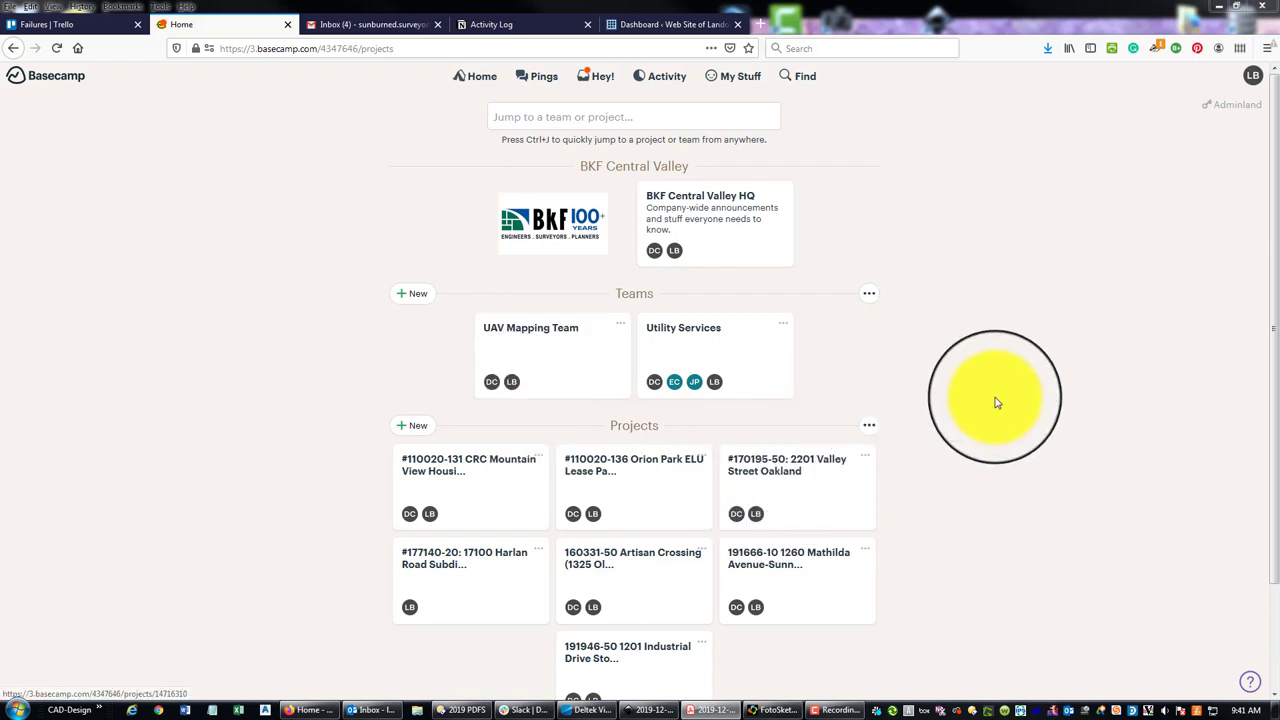
Start a new message on the 191666-10 Mathilda Avenue project's message board
click(773, 572)
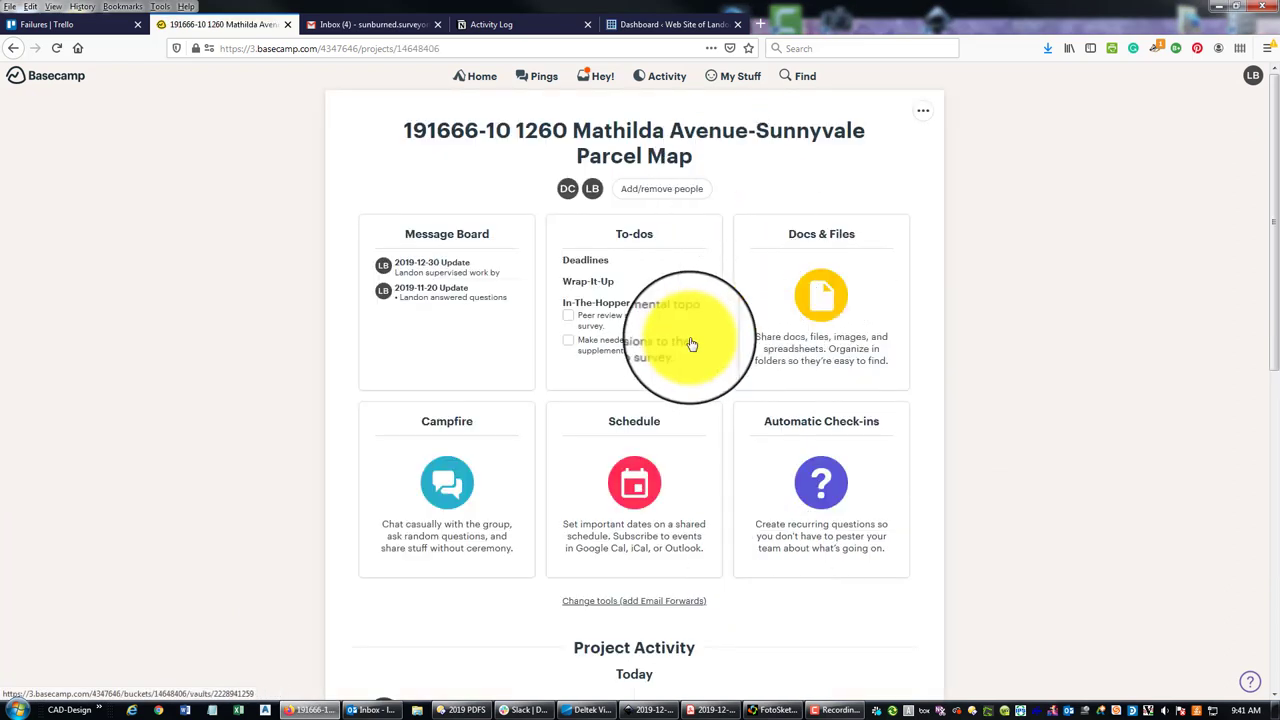
click(423, 257)
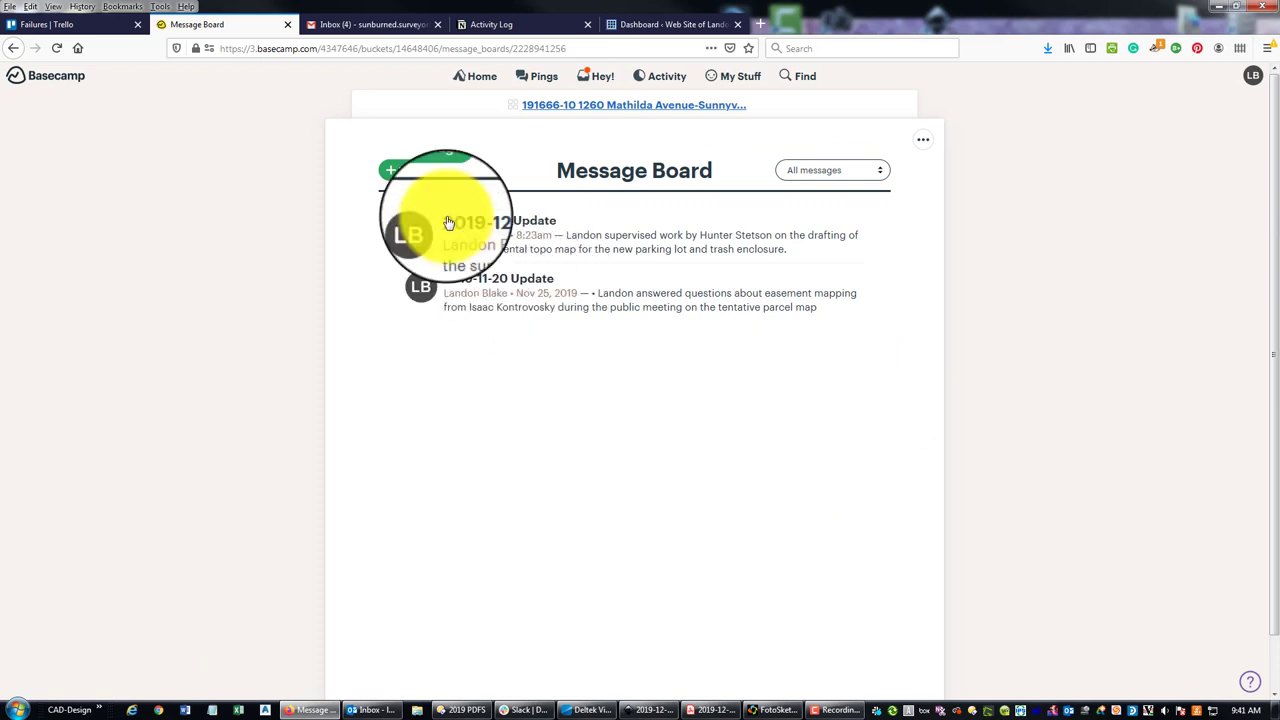
click(430, 170)
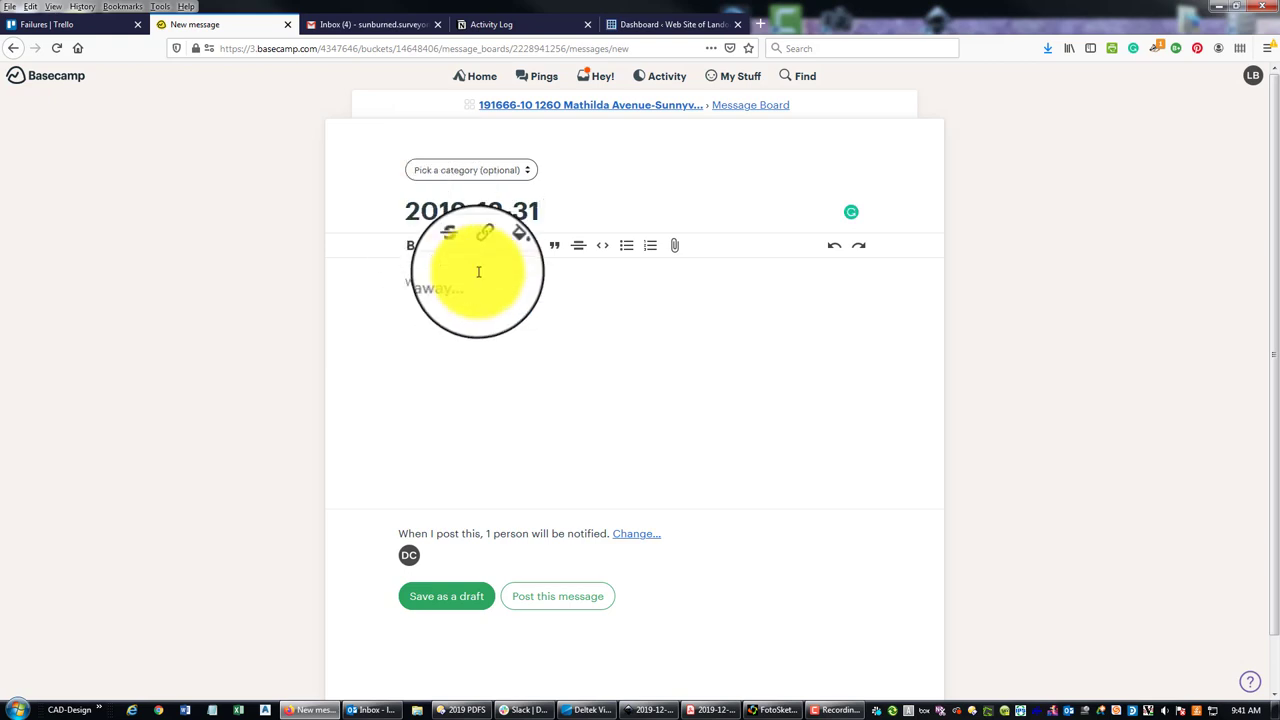
click(604, 330)
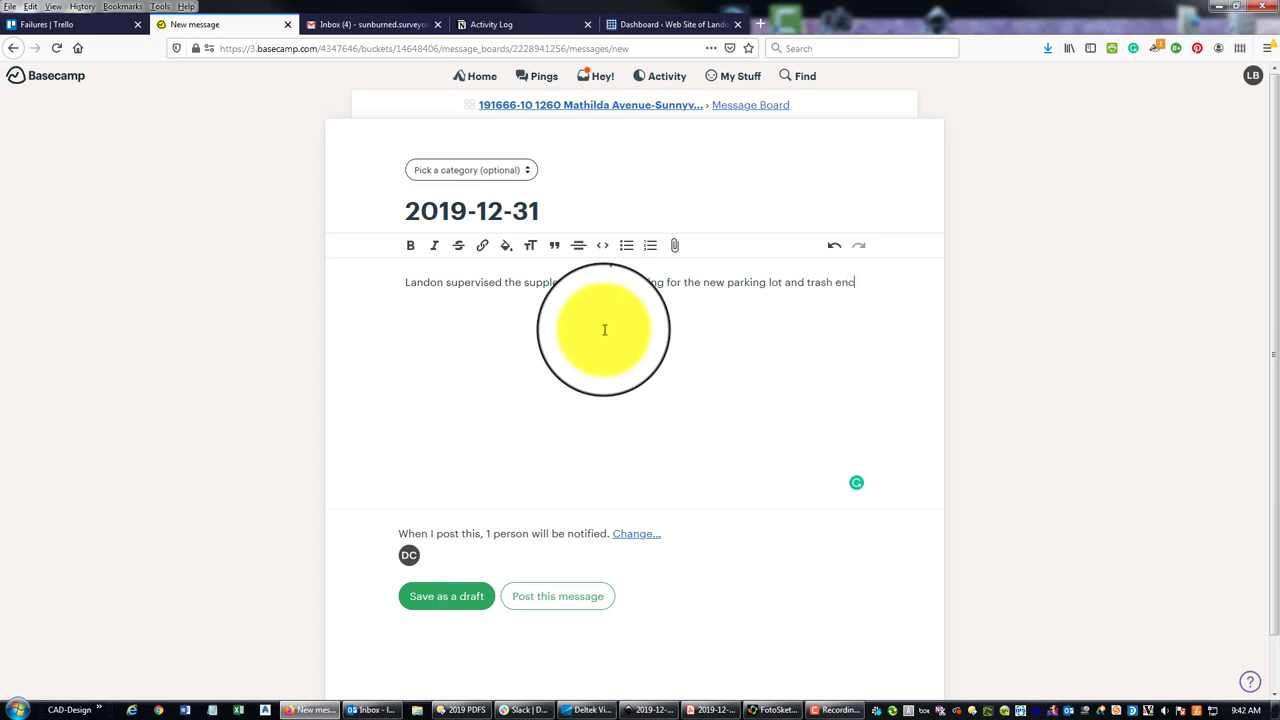
Write the first line about the topo mapping and format it as a bullet
text(losure design.)
drag(600, 284, 666, 284)
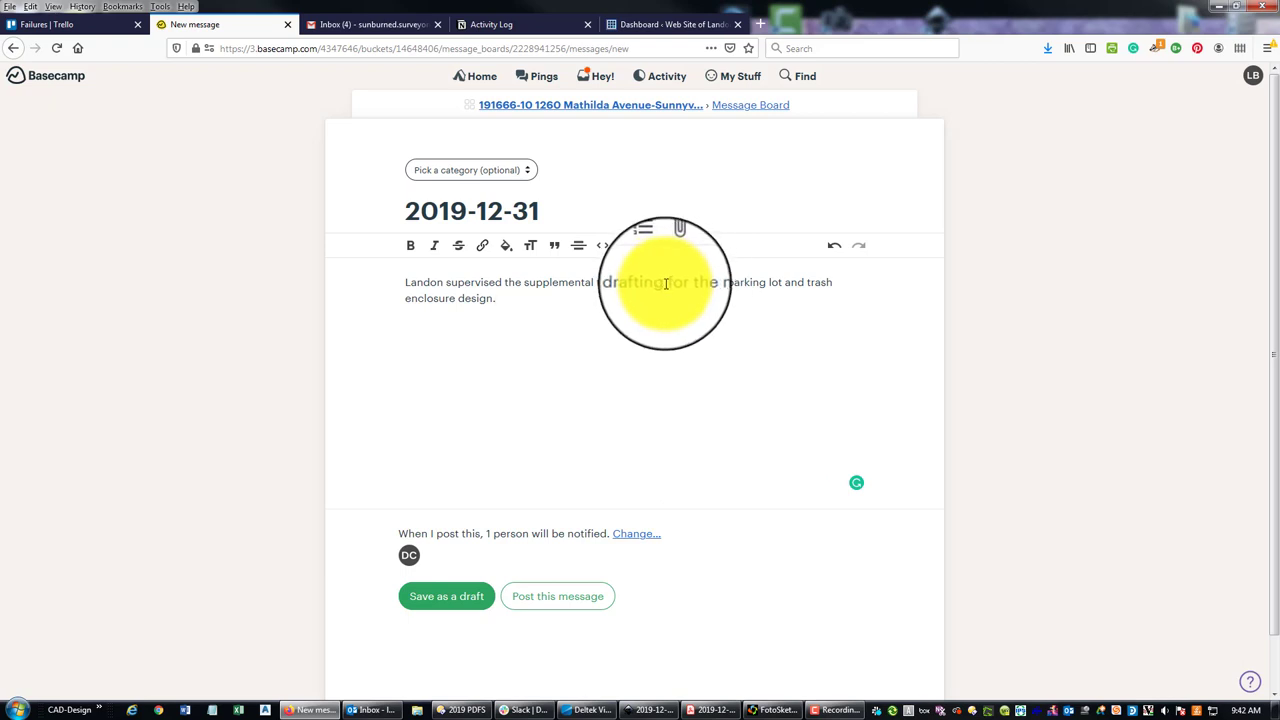
text(topo mapping by Hunter)
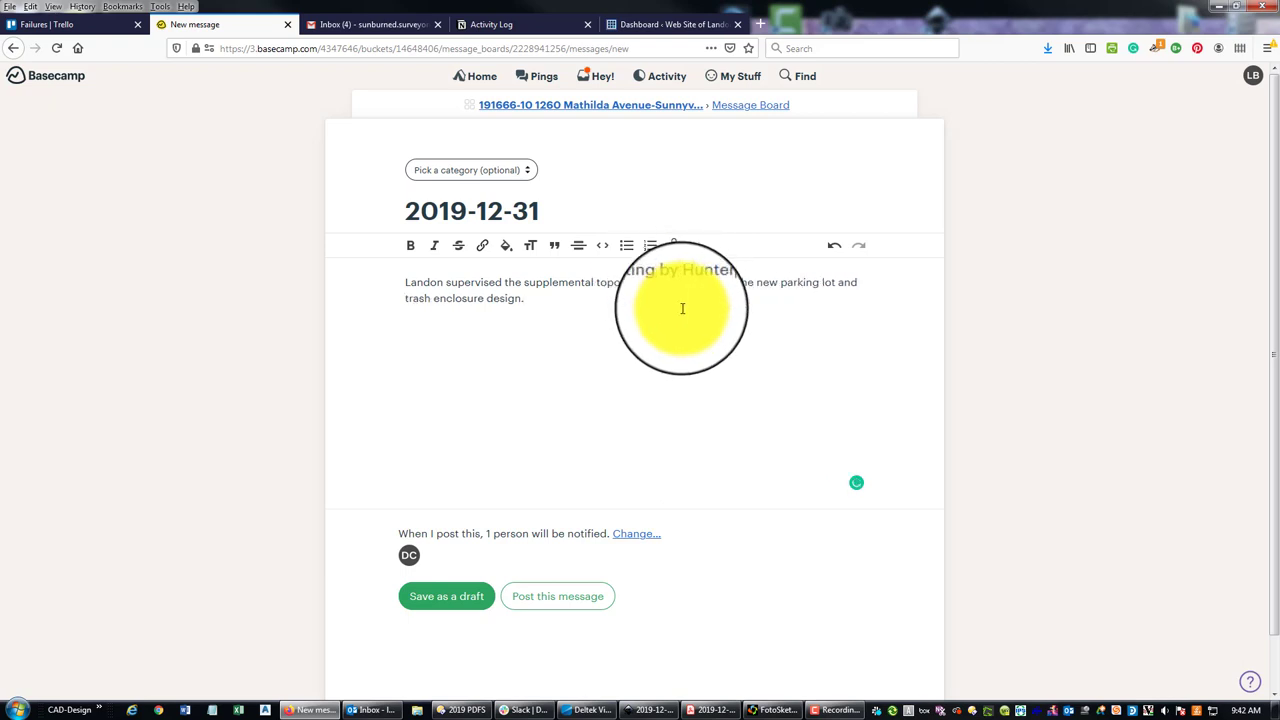
text( for)
text( Stetson)
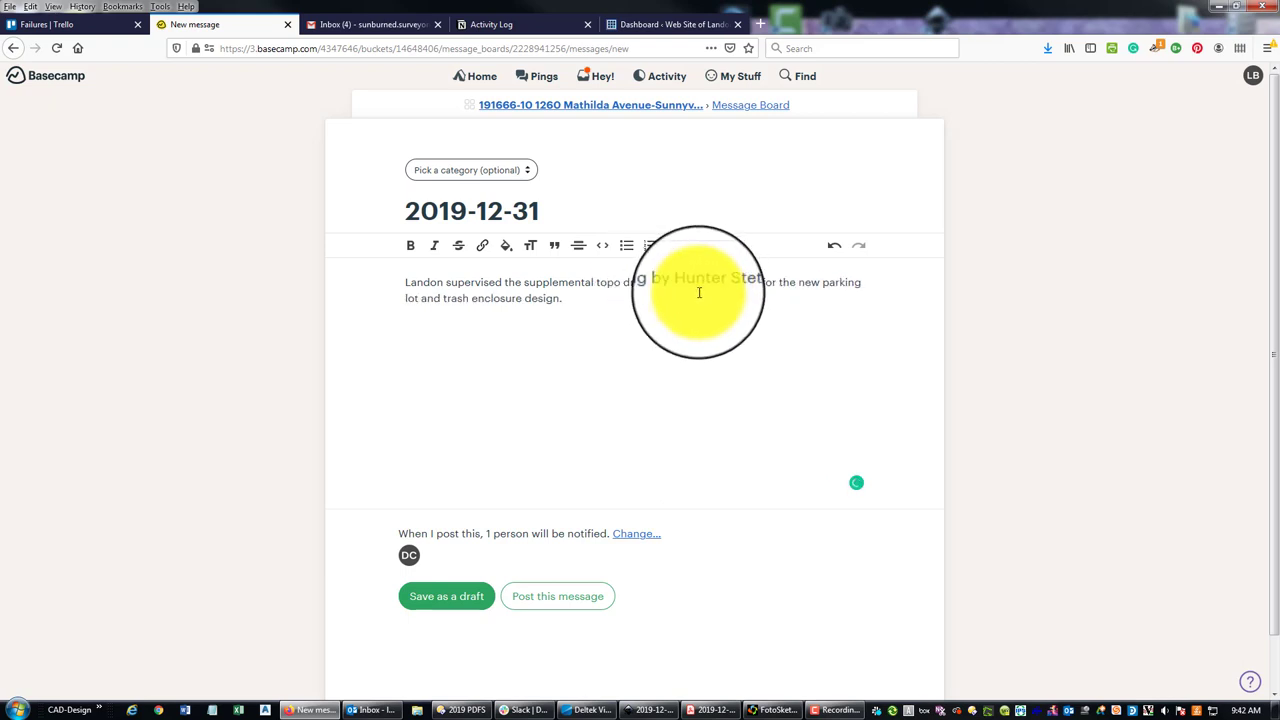
drag(697, 290, 557, 243)
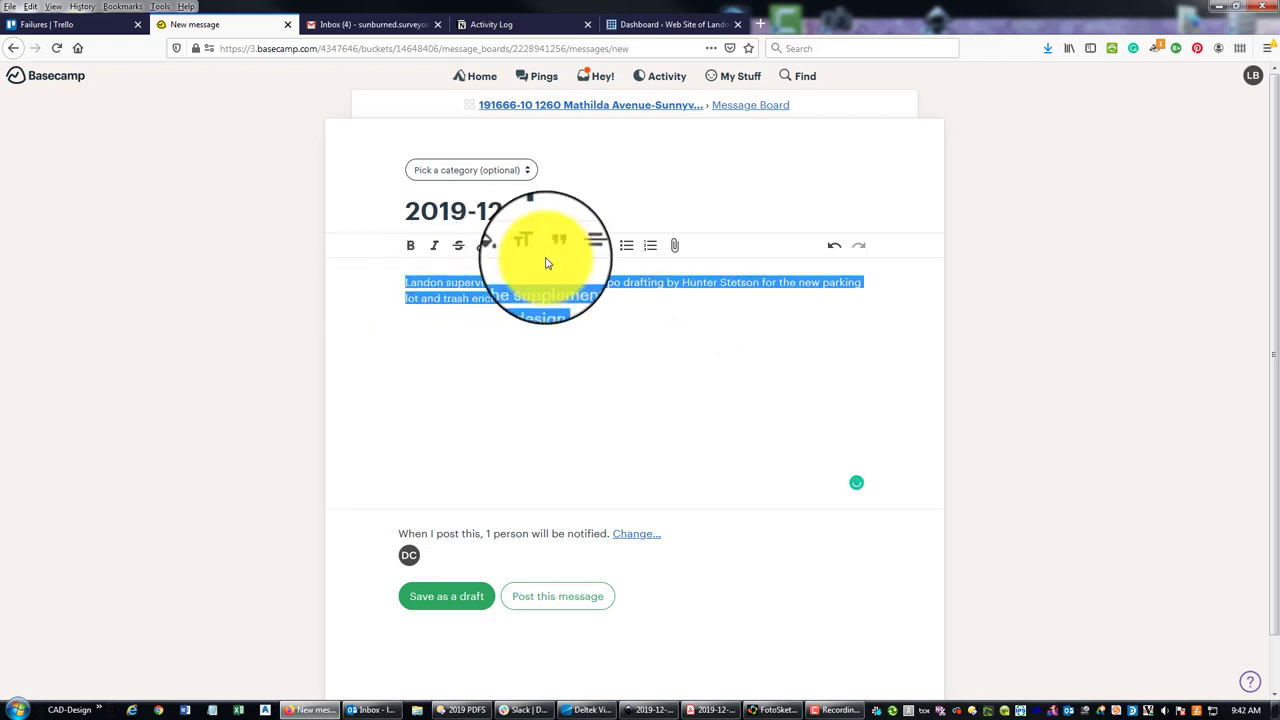
click(626, 245)
click(640, 308)
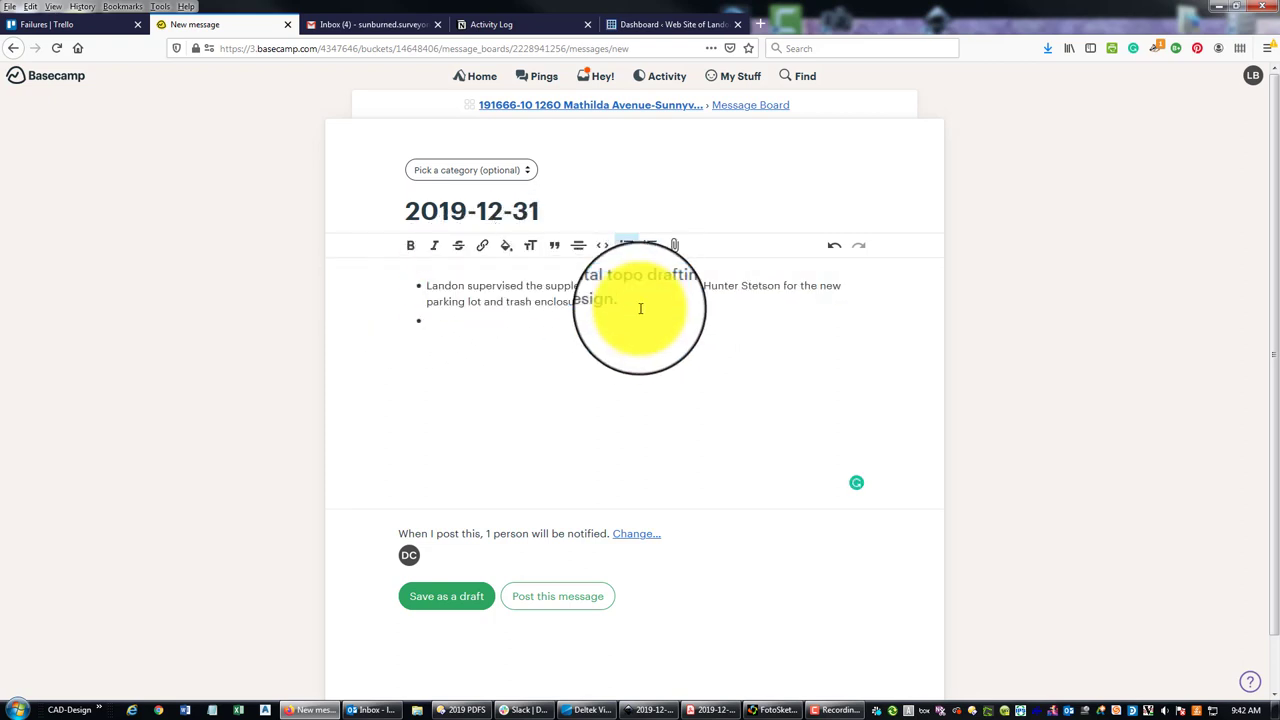
Add a second bullet about the utility locate marking package, correcting typos
text(Landon prepared and sent th)
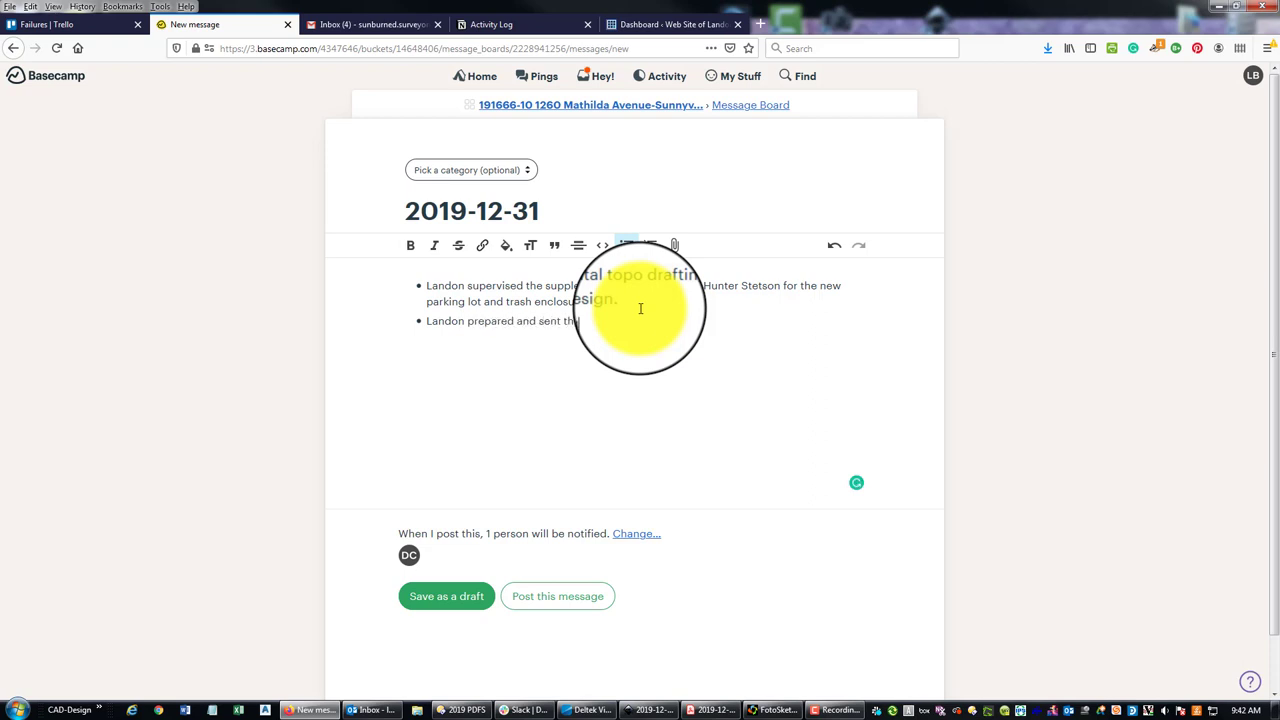
text(mark and loc…eld package for th)
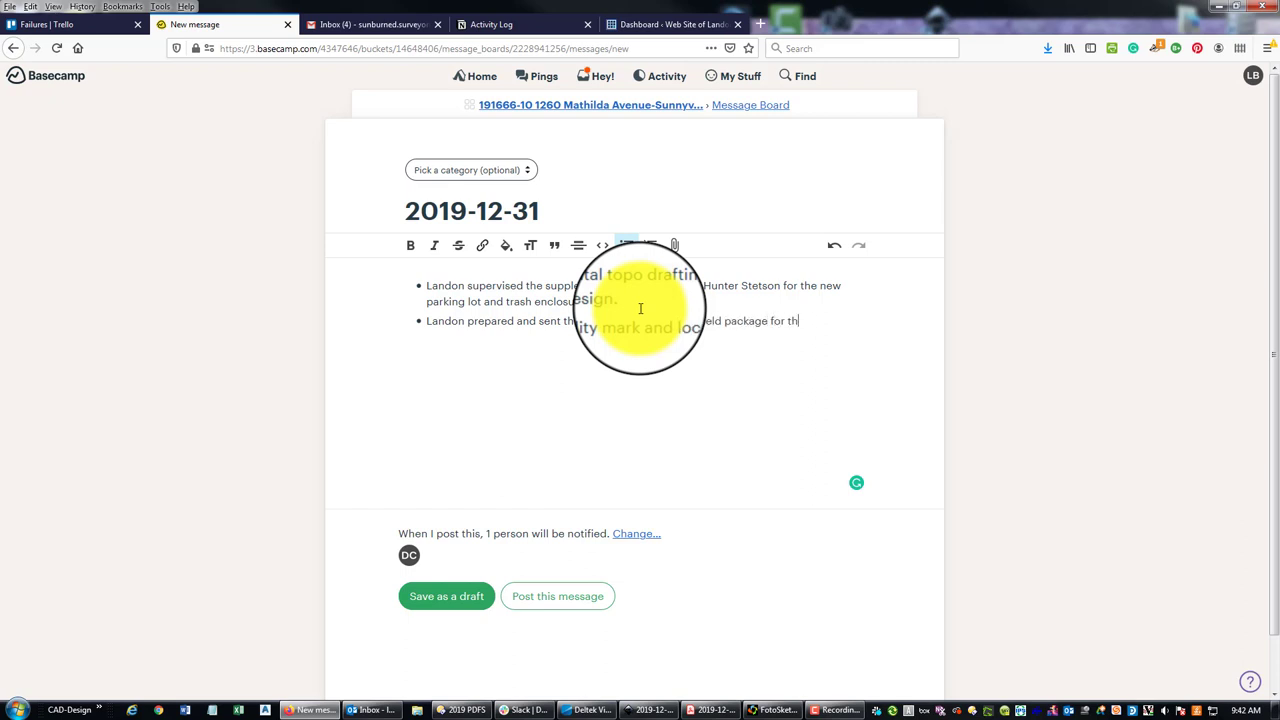
text(tin an)
key(BackSpace)
key(BackSpace)
key(BackSpace)
key(BackSpace)
key(BackSpace)
key(BackSpace)
key(BackSpace)
key(BackSpace)
key(BackSpace)
text(rking lot and trash enclosur)
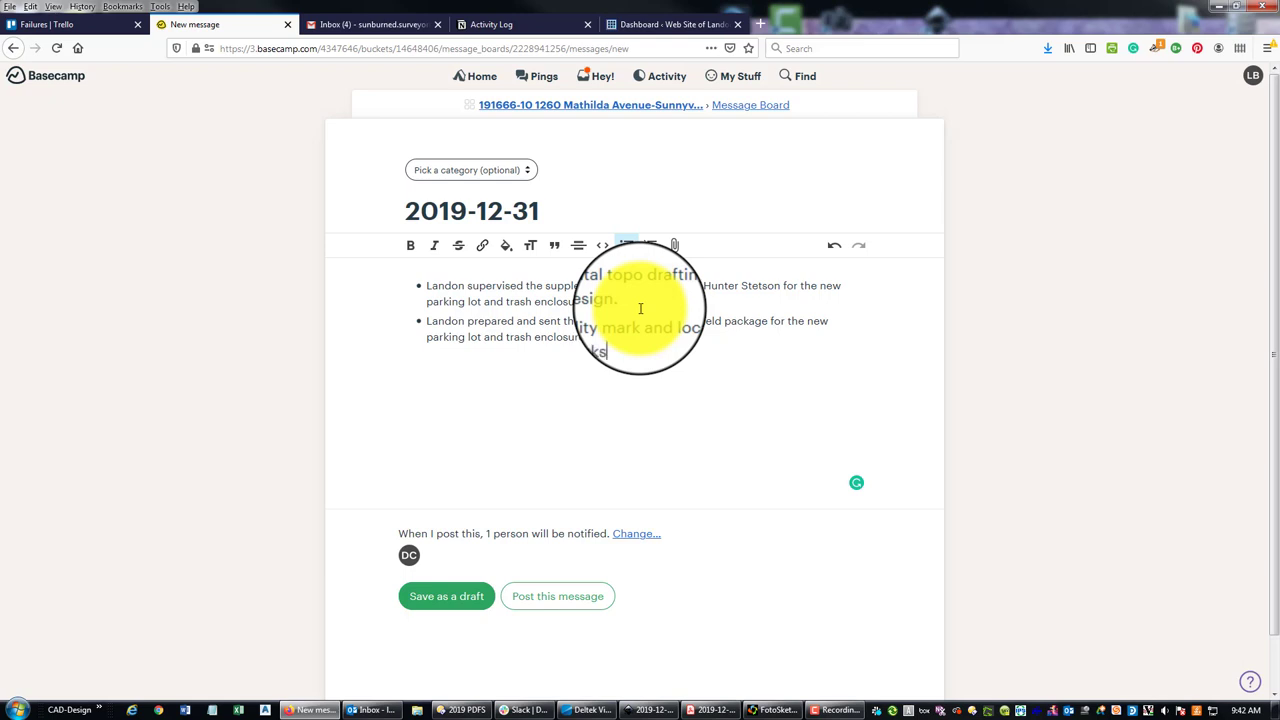
key(BackSpace)
text(areas to the utility locator.)
Post the 2019-12-31 message, glance at the 2019-12-30 and 2019-11-20 Updates, then return to the project overview
click(602, 598)
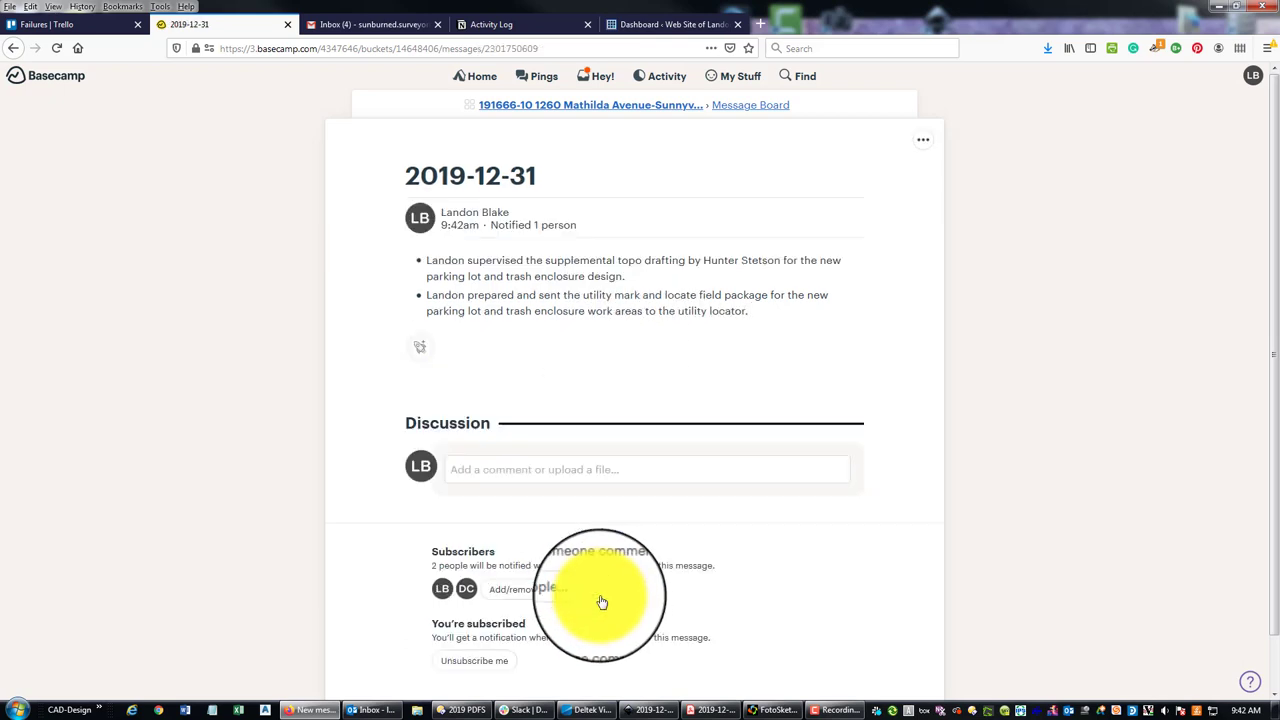
click(737, 106)
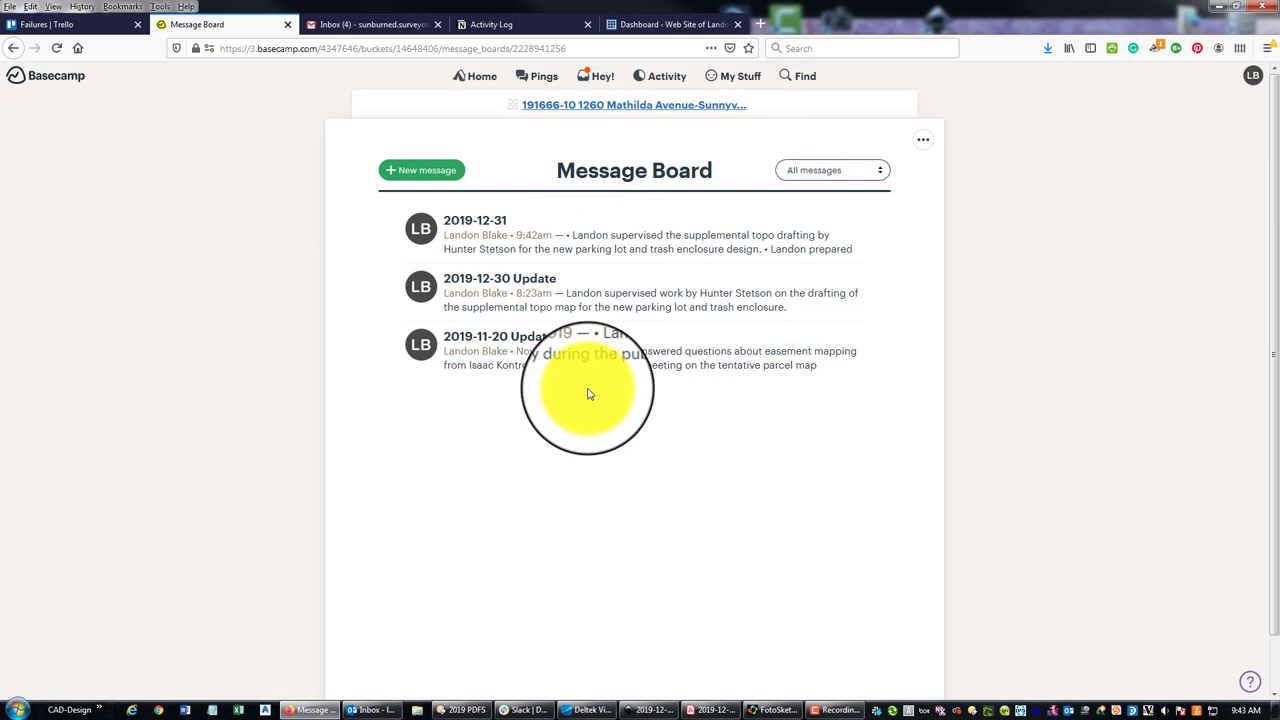
click(660, 294)
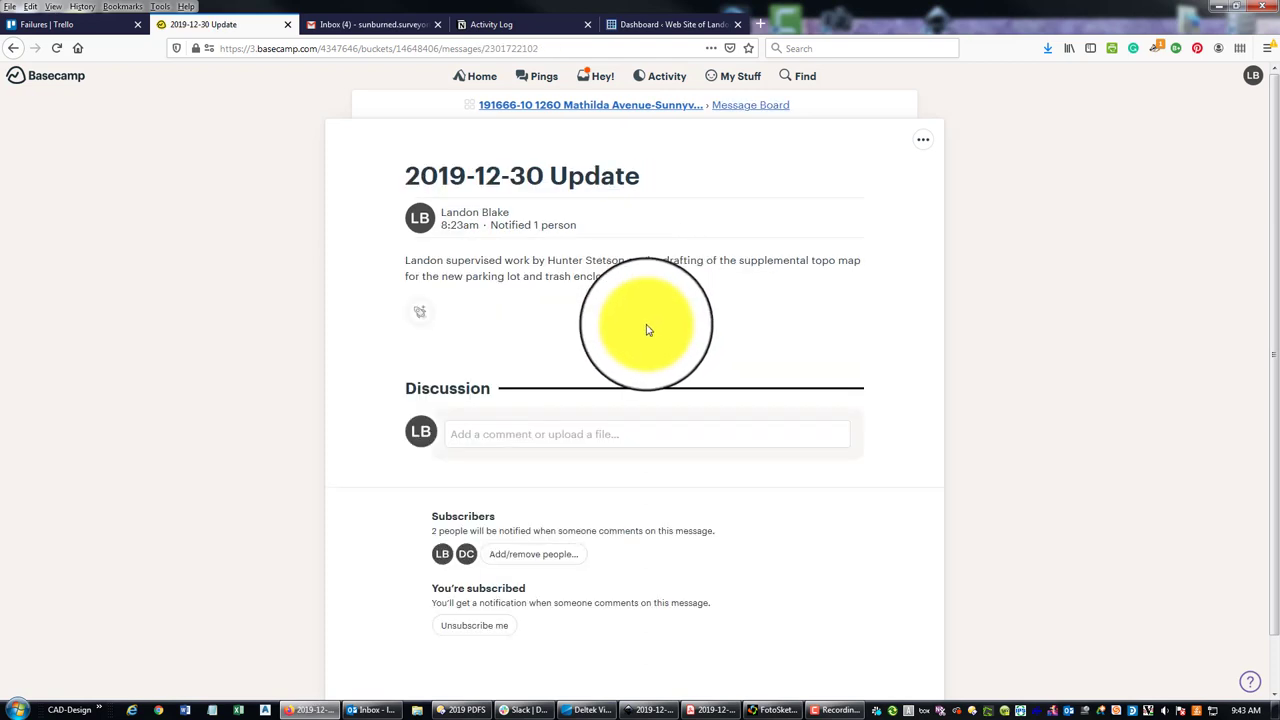
click(752, 106)
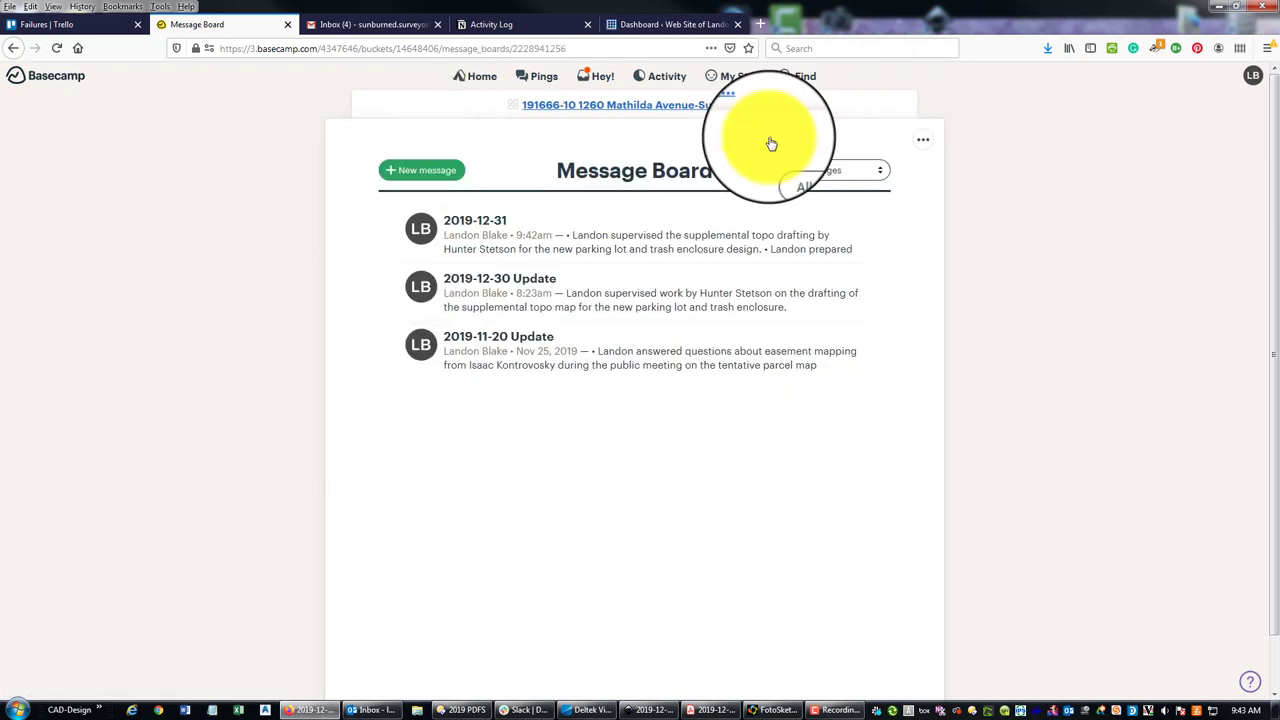
click(695, 362)
click(737, 108)
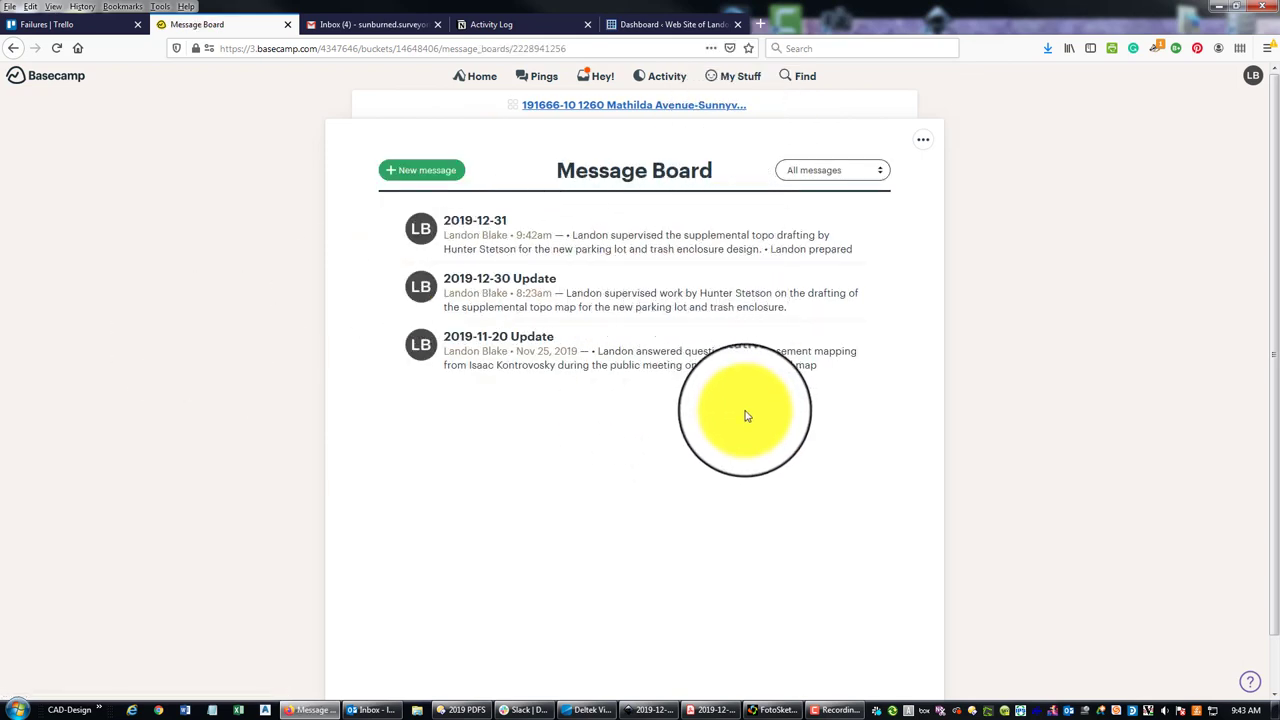
click(669, 107)
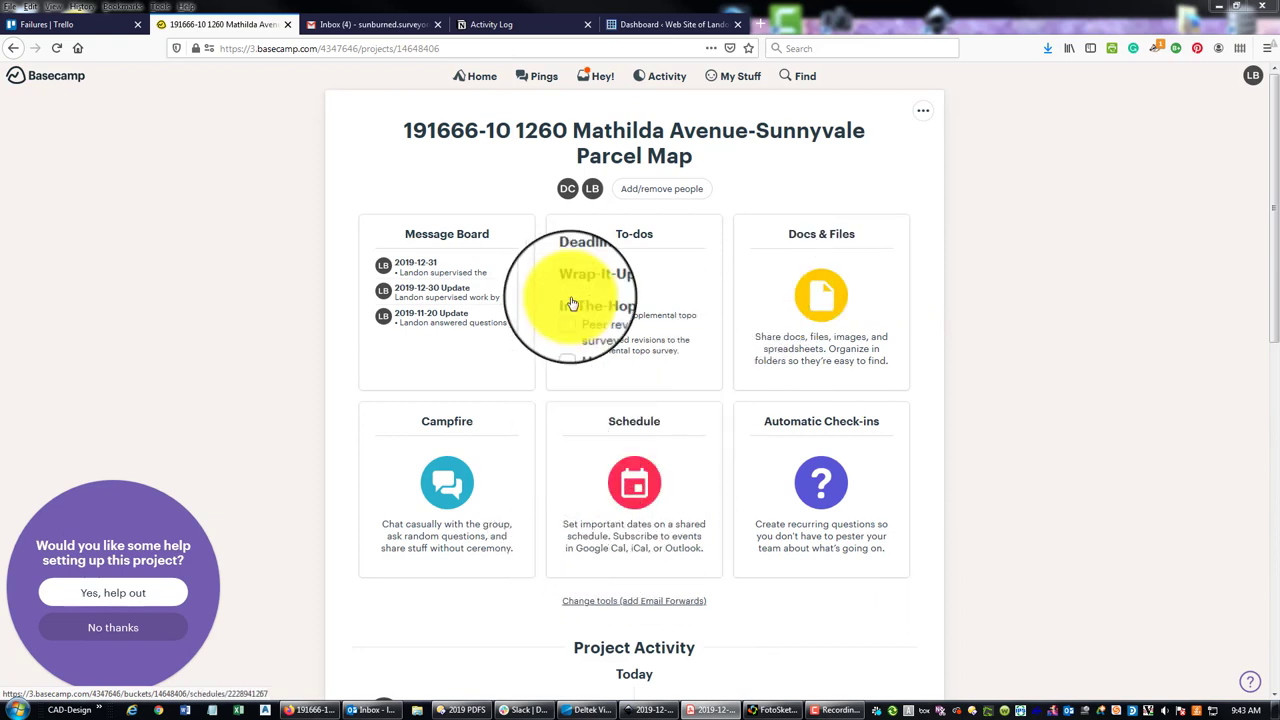
Start a new message on the Harlan Road subdivision project's message board
click(485, 78)
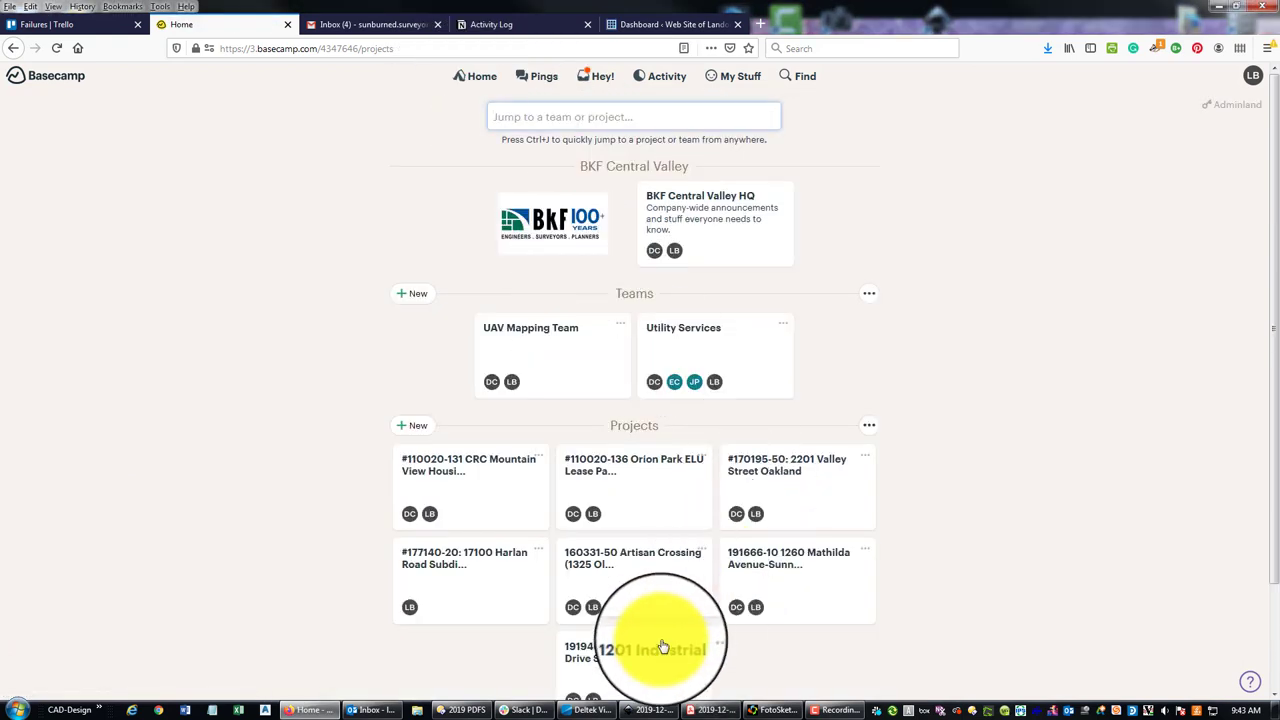
scroll(475, 503, down, 2)
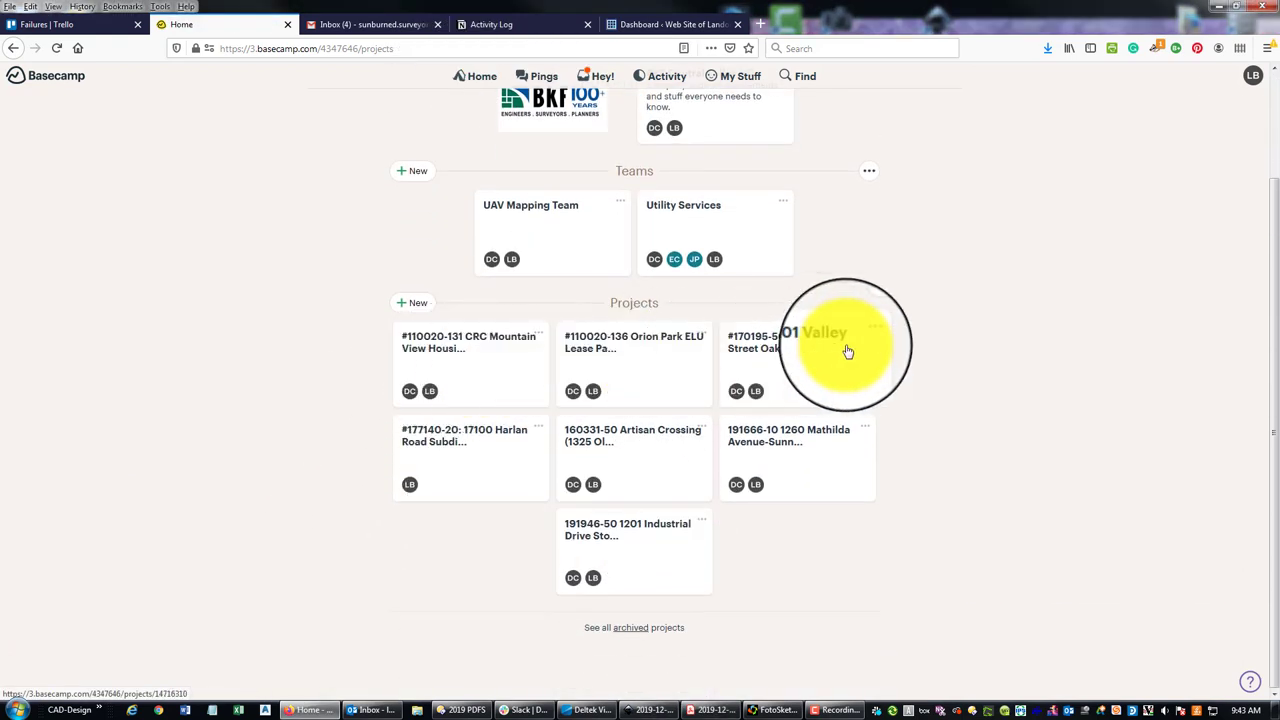
click(487, 467)
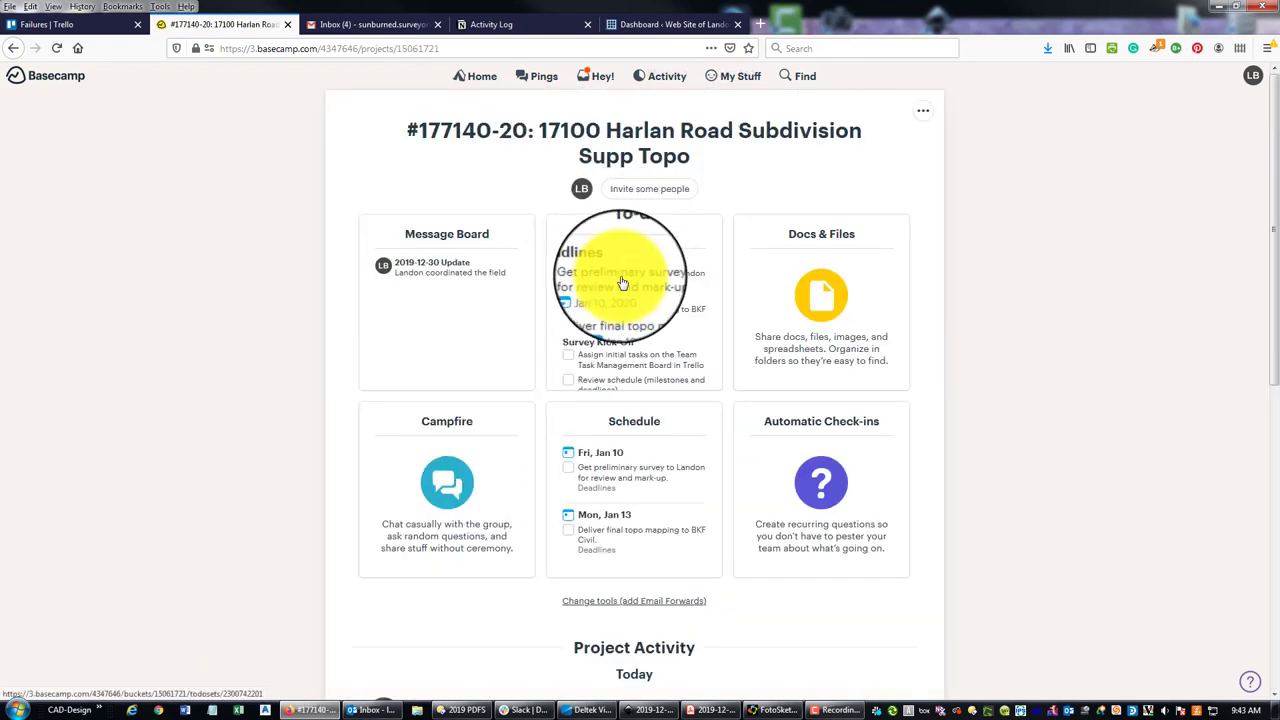
click(460, 289)
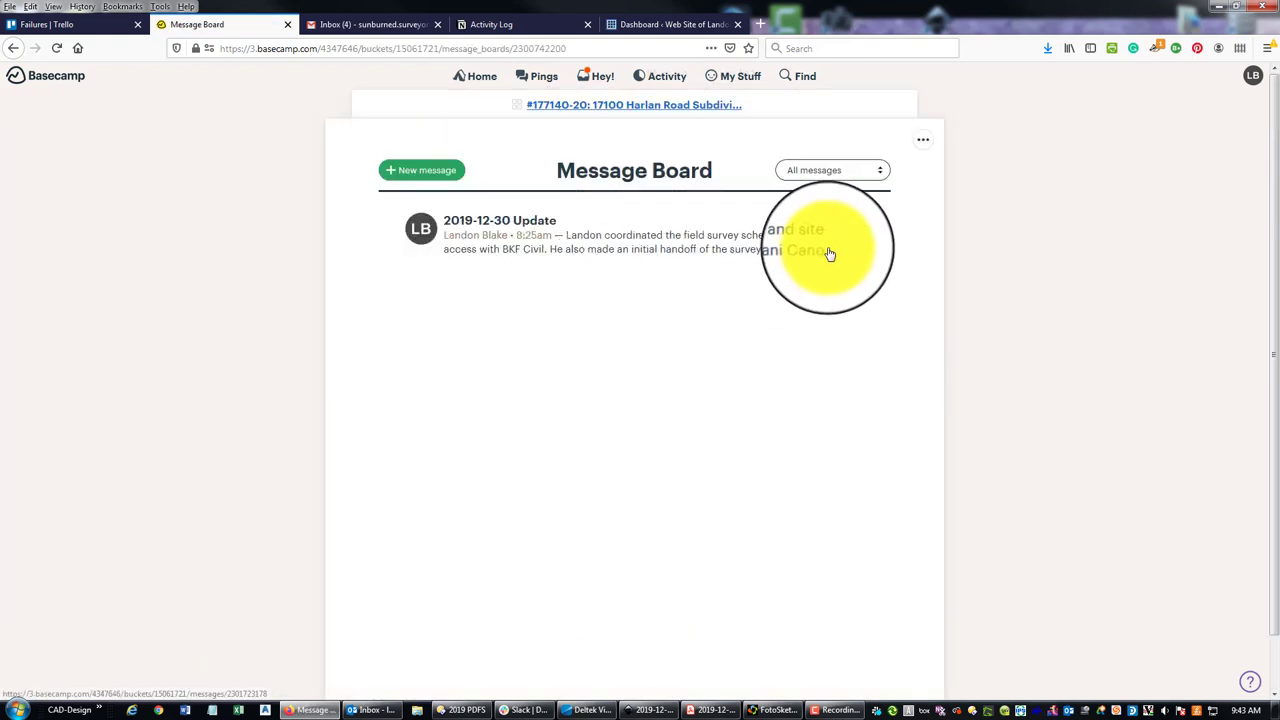
click(429, 180)
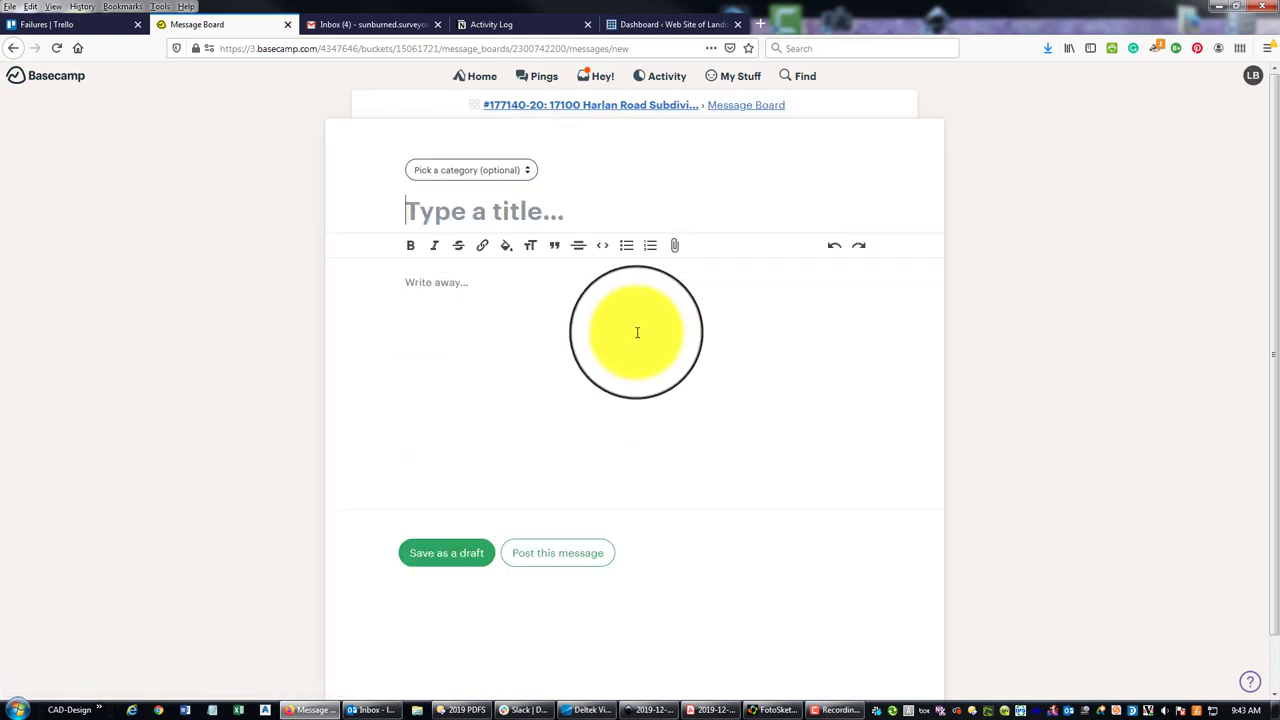
Title it '2019-12-31 Update', write bulleted field-survey schedule notes, and post it
text(2019-12)
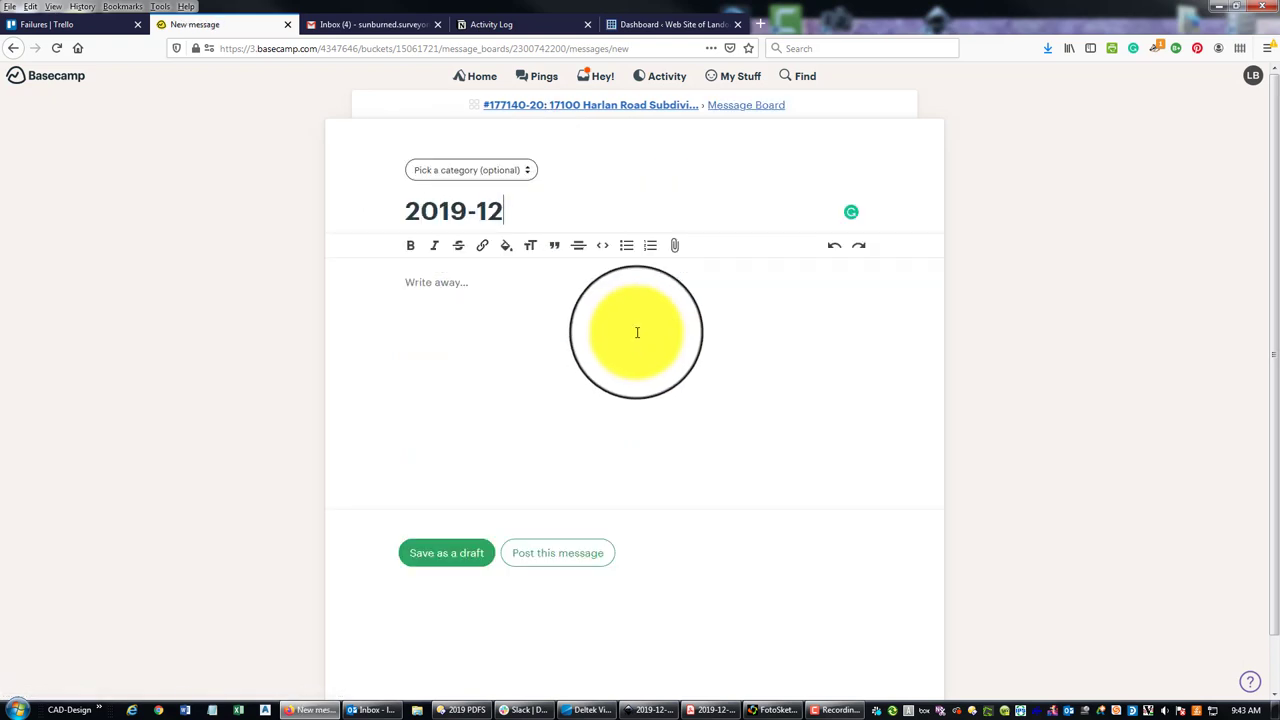
text(-31 Update)
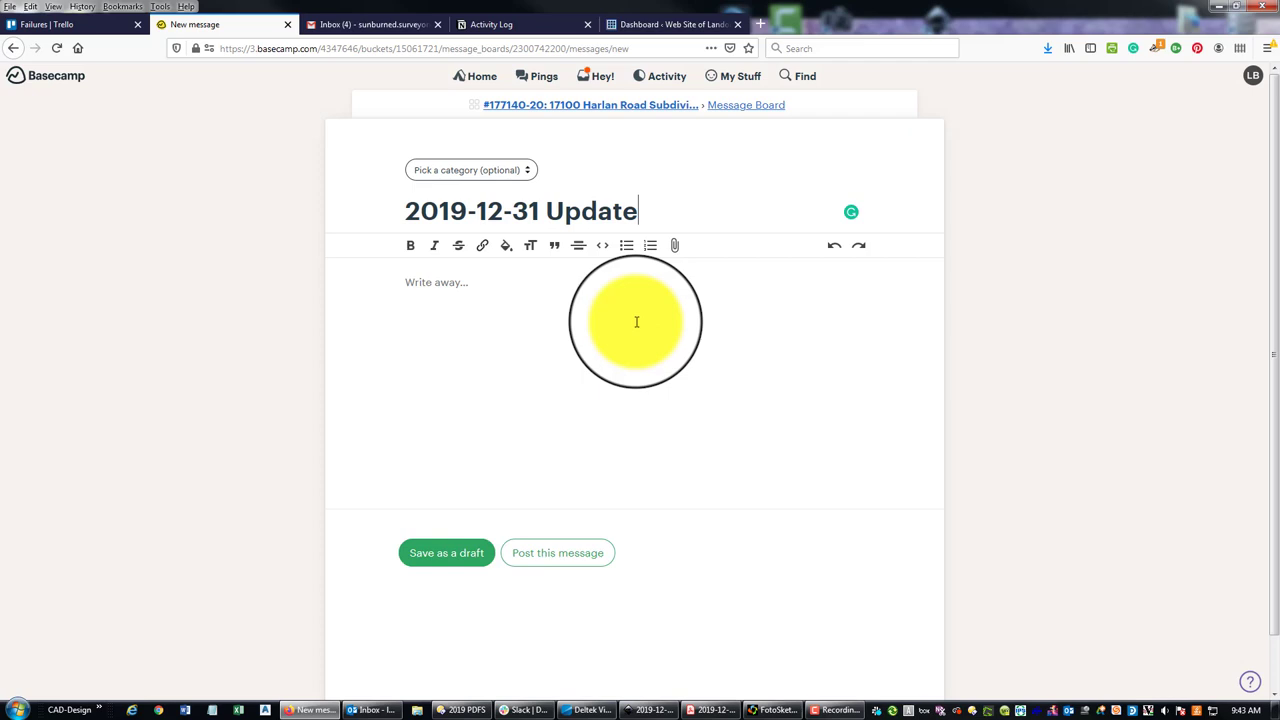
click(636, 321)
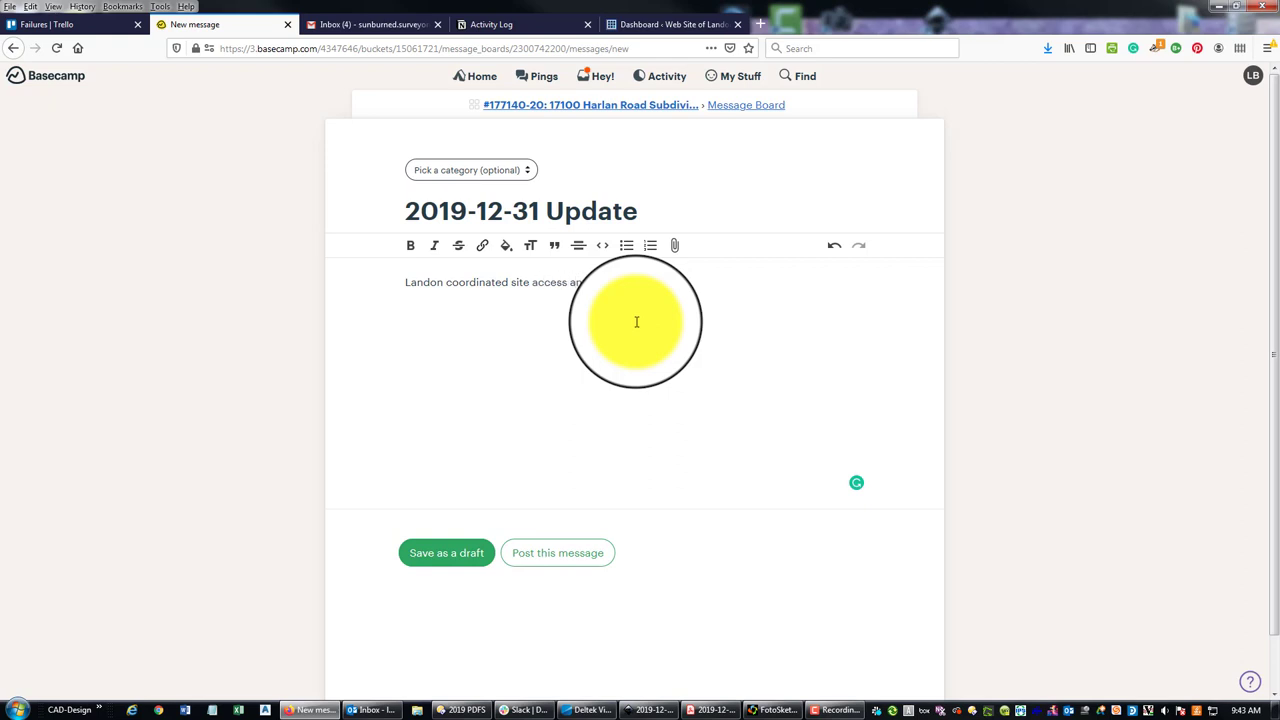
text(cheudle the field survey with BKF Civil.)
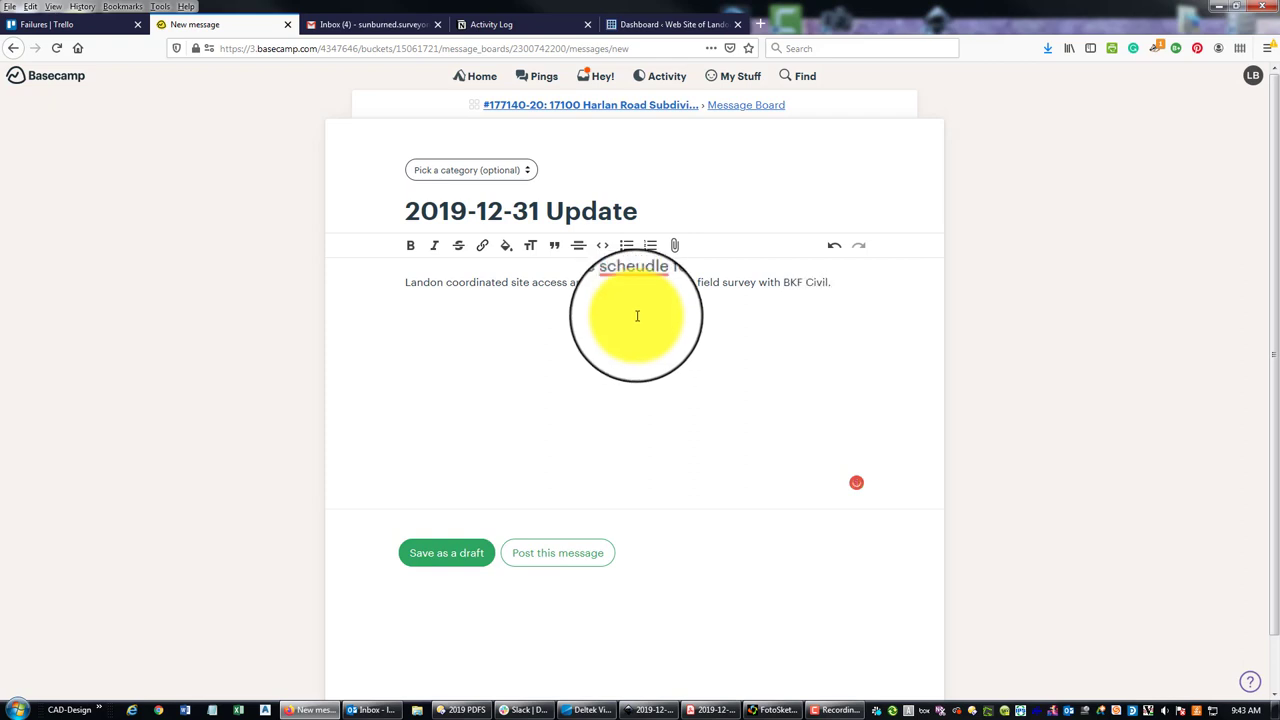
click(645, 283)
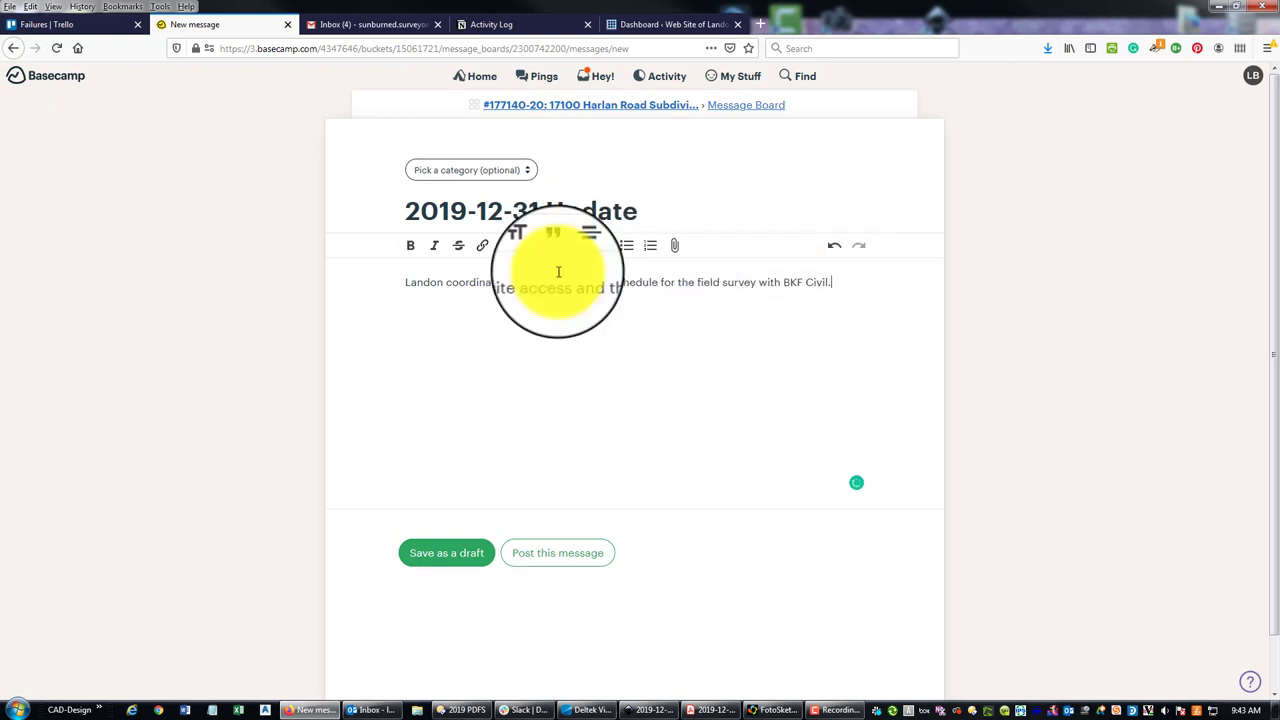
triple_click(323, 277)
click(620, 250)
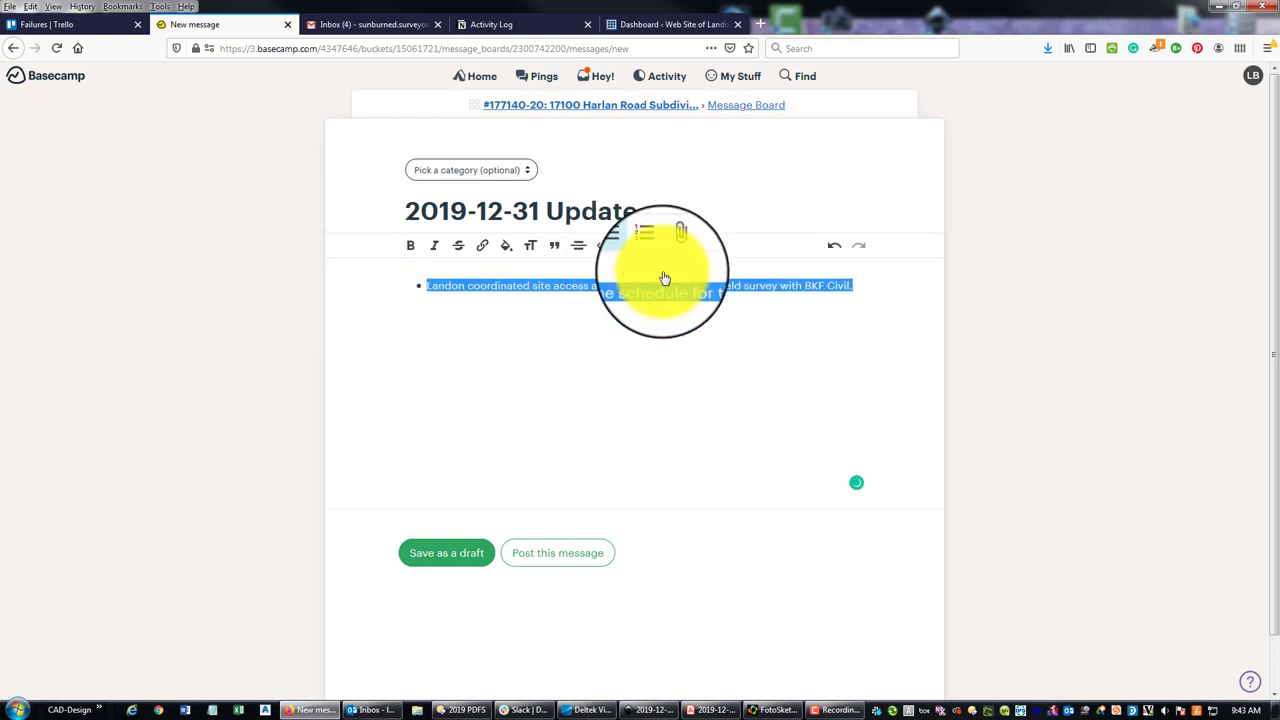
click(885, 292)
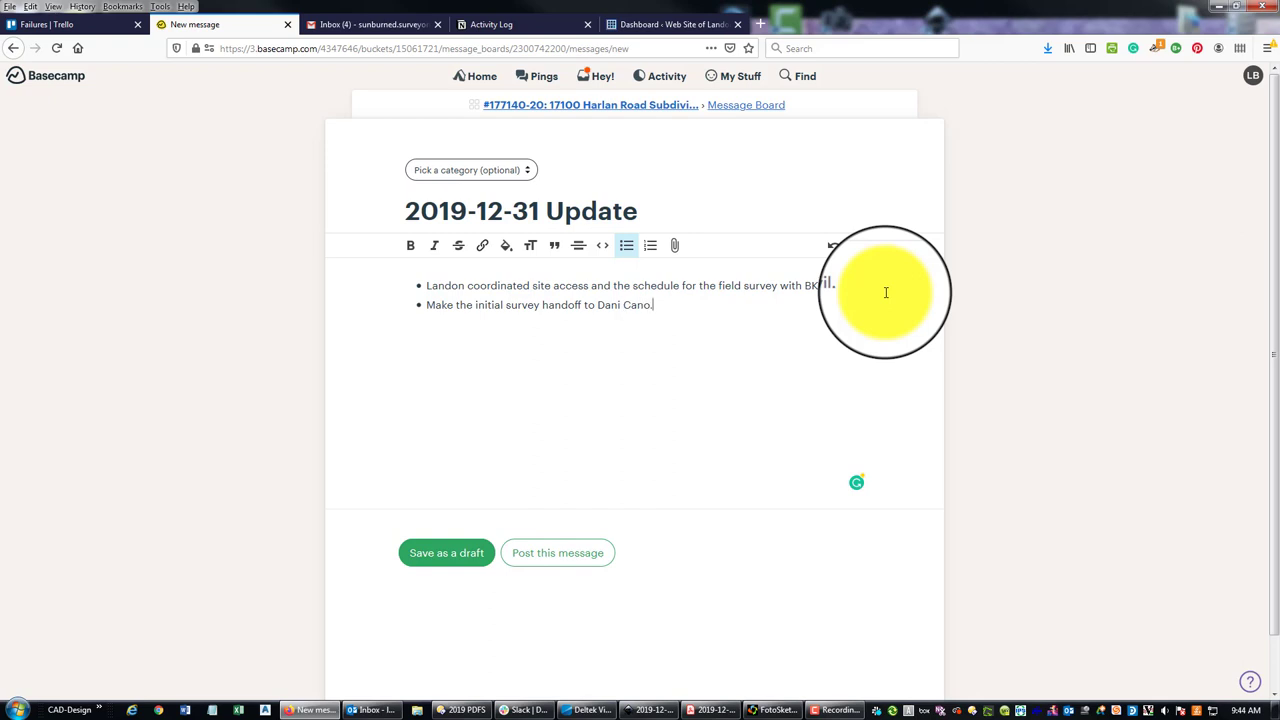
click(560, 560)
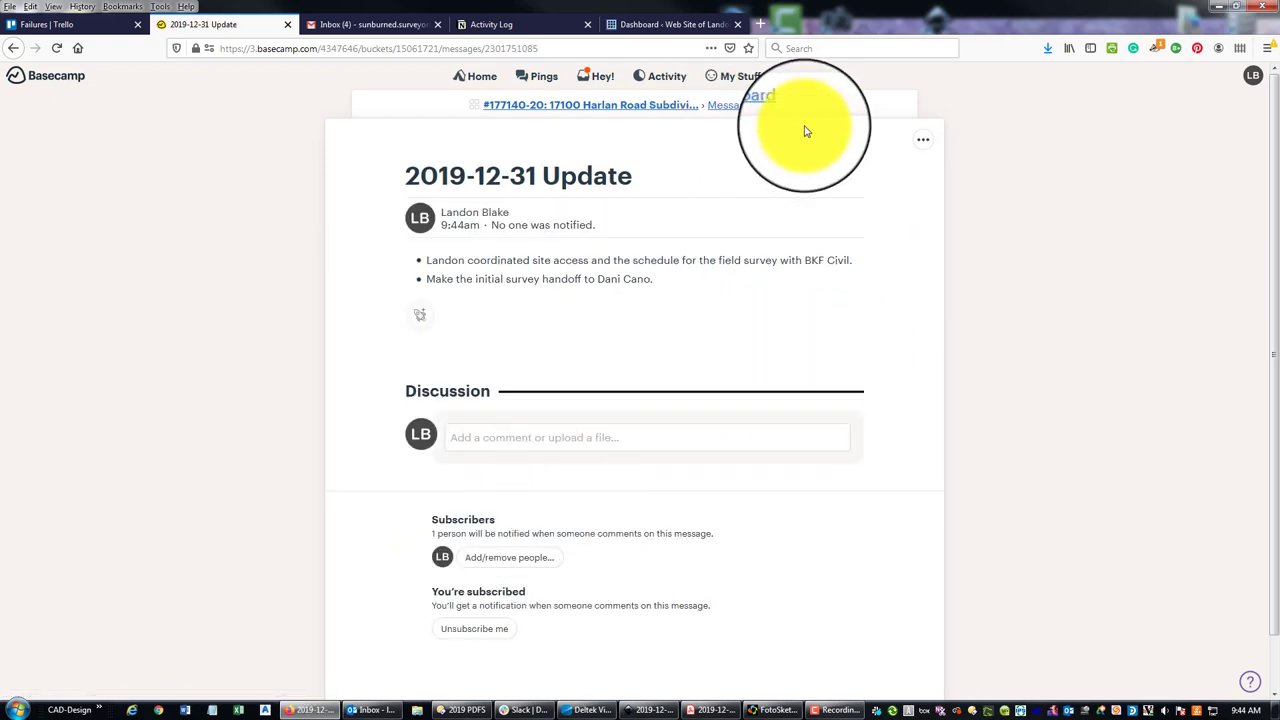
Return to the message board, review the Daily Log PDF, and close all its Acrobat tabs
click(714, 108)
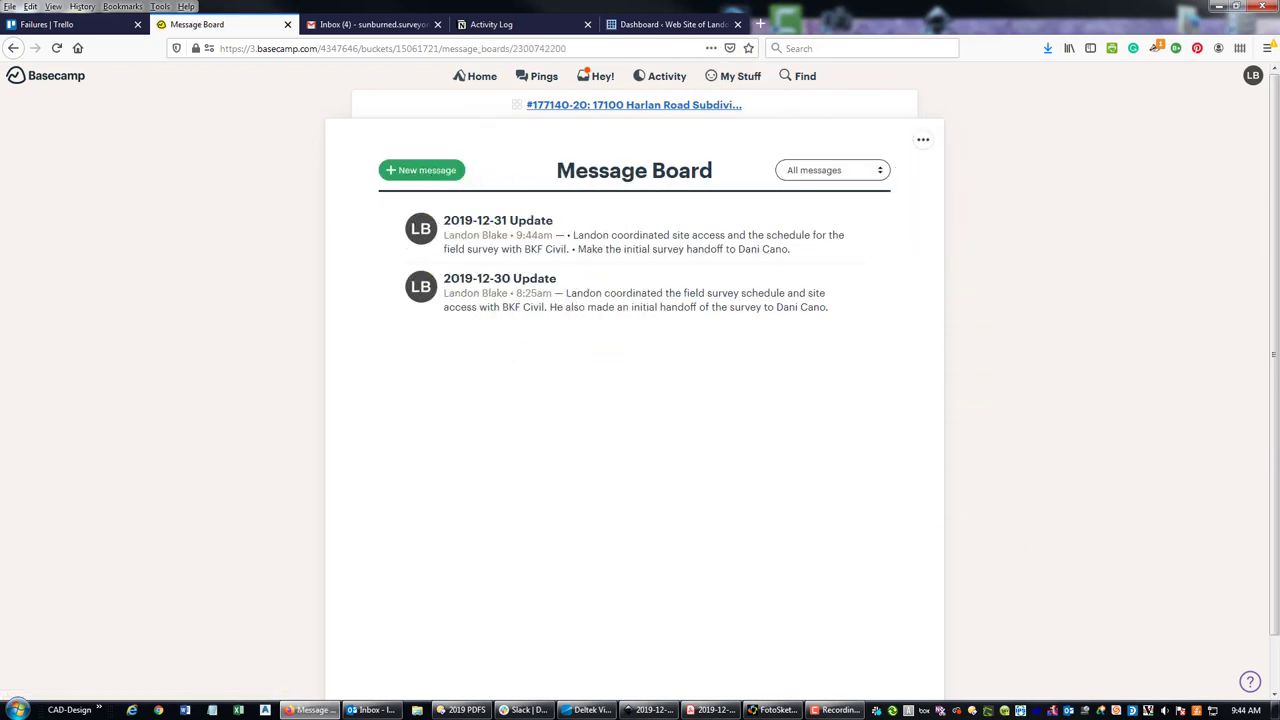
key(alt+Tab)
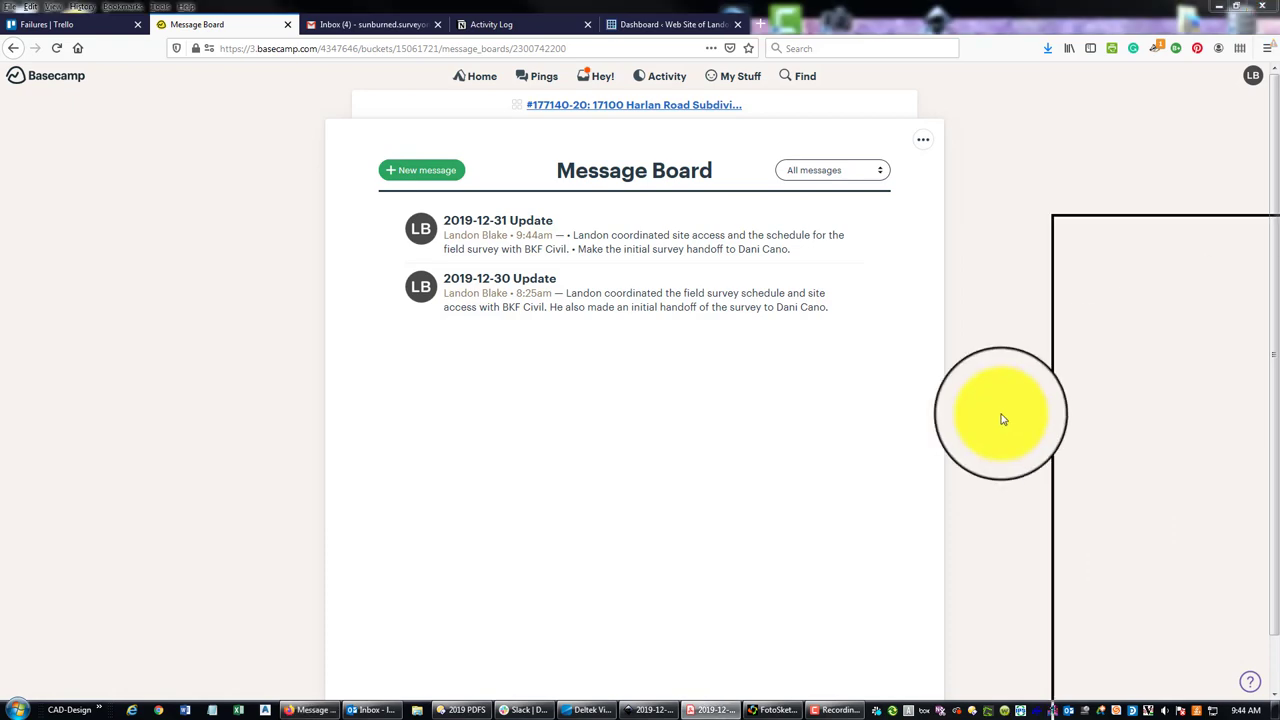
scroll(693, 445, up, 3)
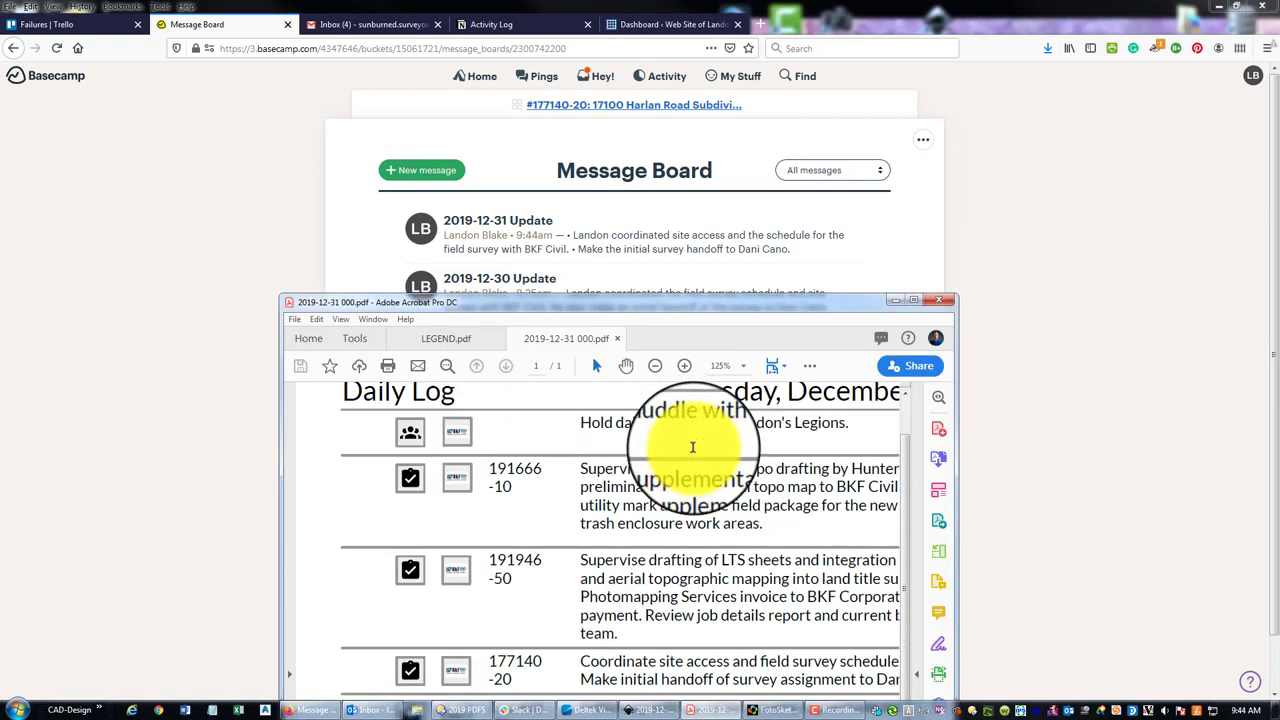
scroll(510, 480, down, 1)
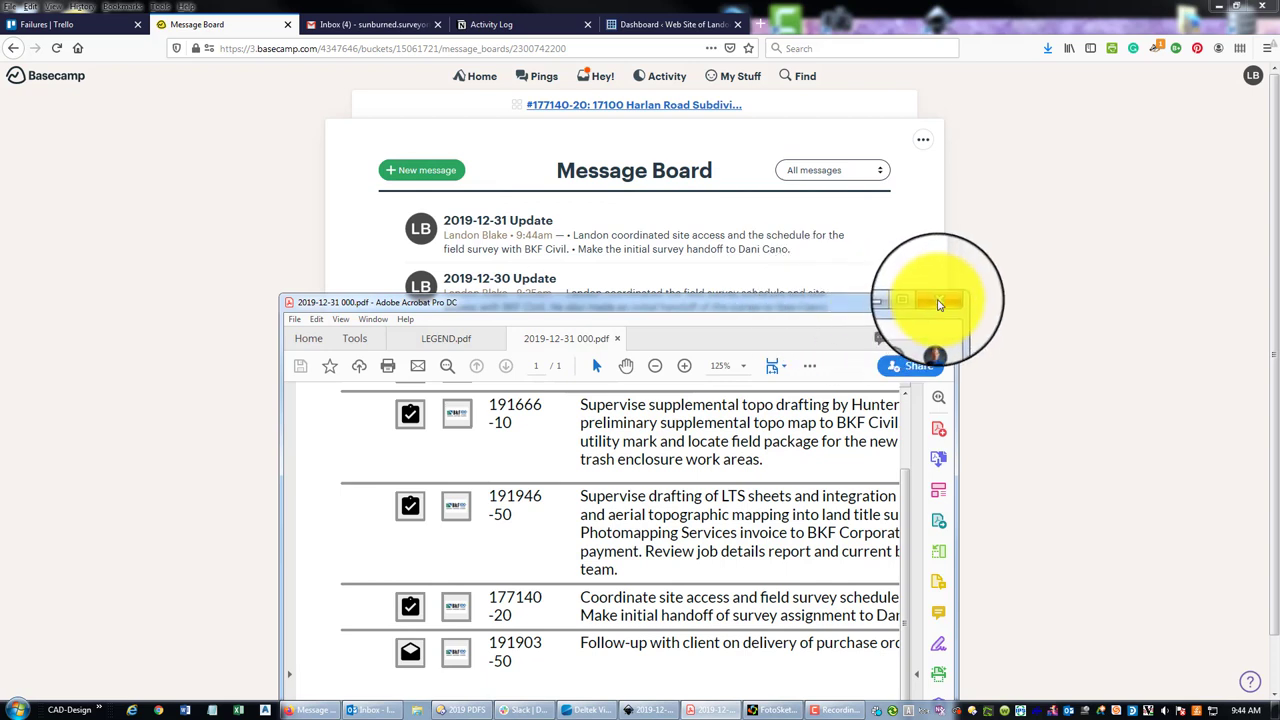
click(943, 300)
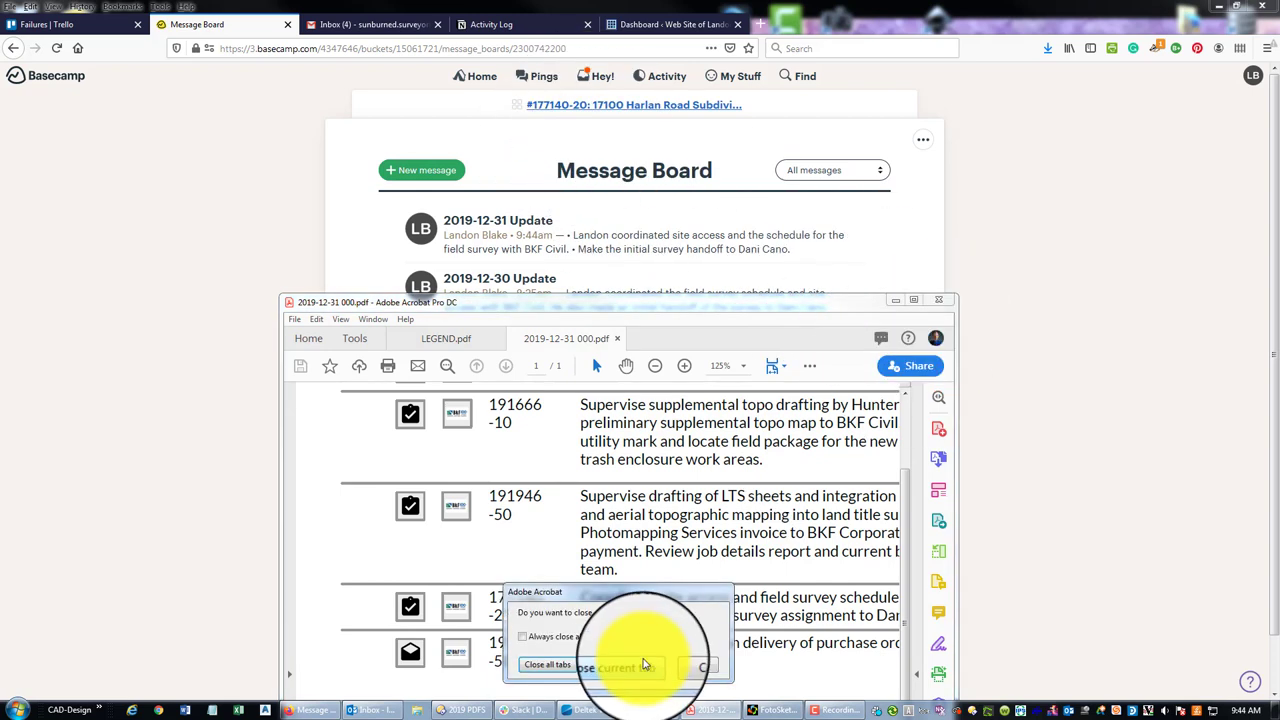
click(557, 666)
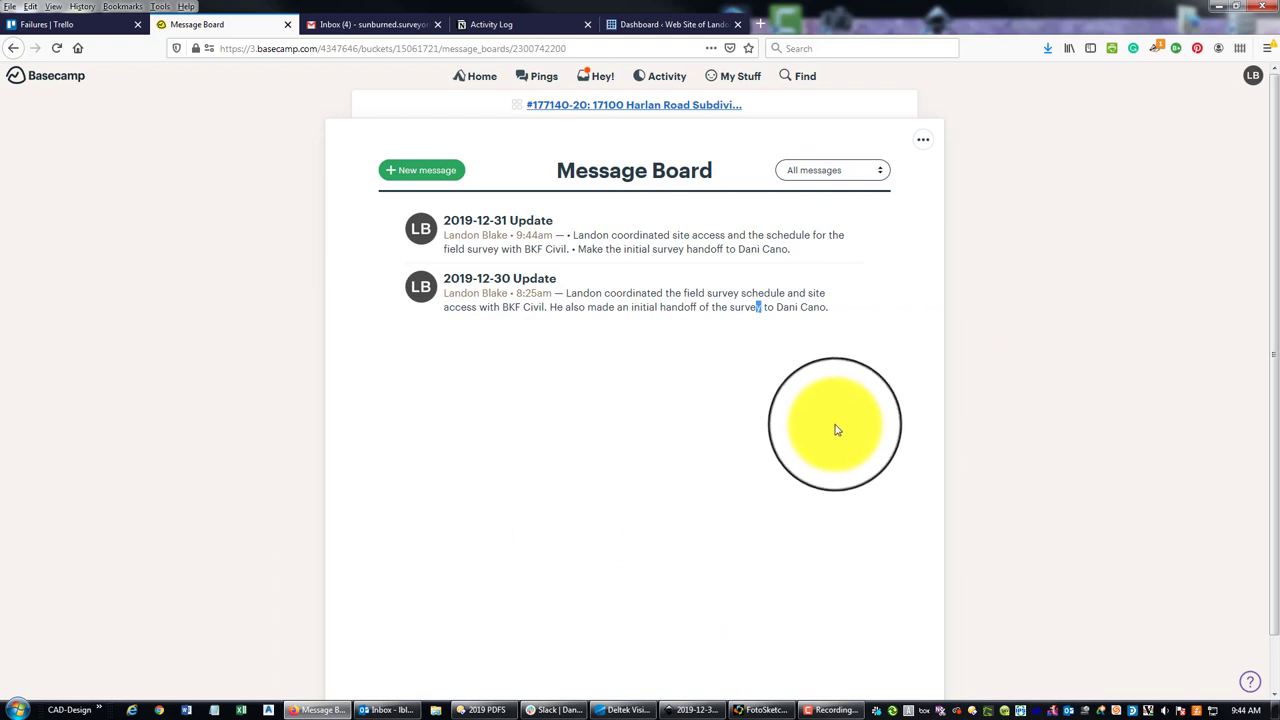
click(651, 409)
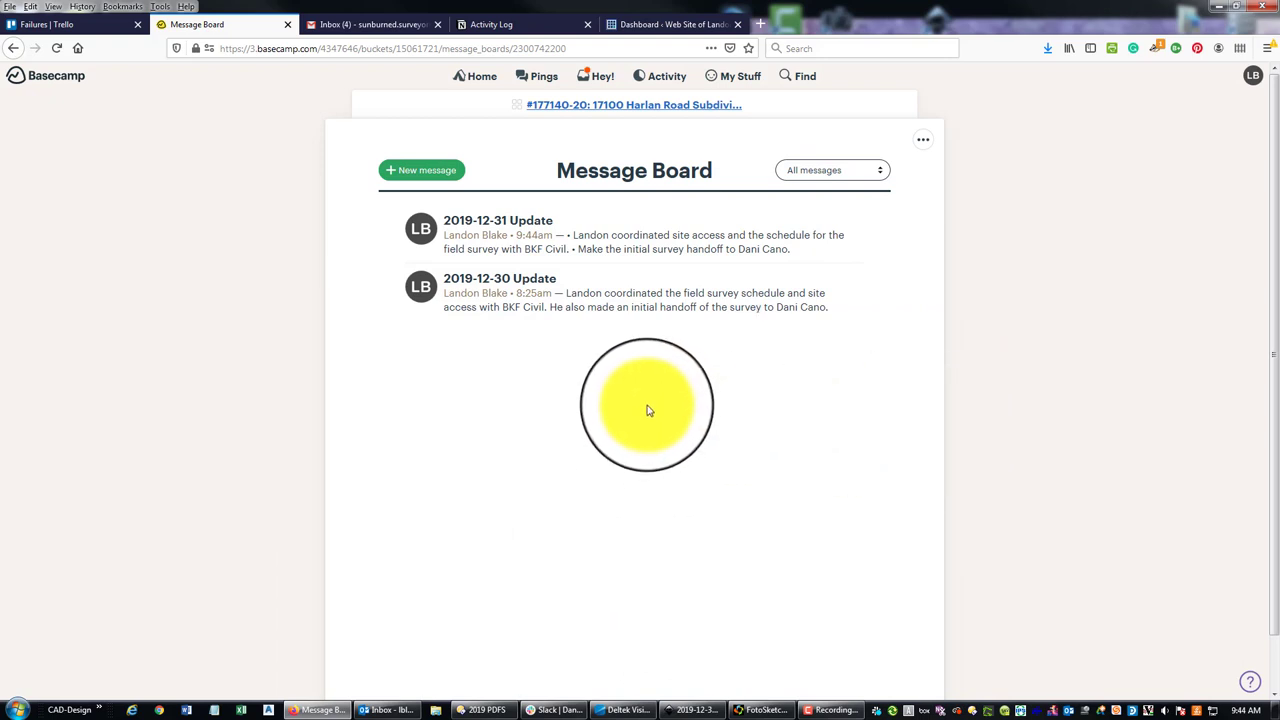